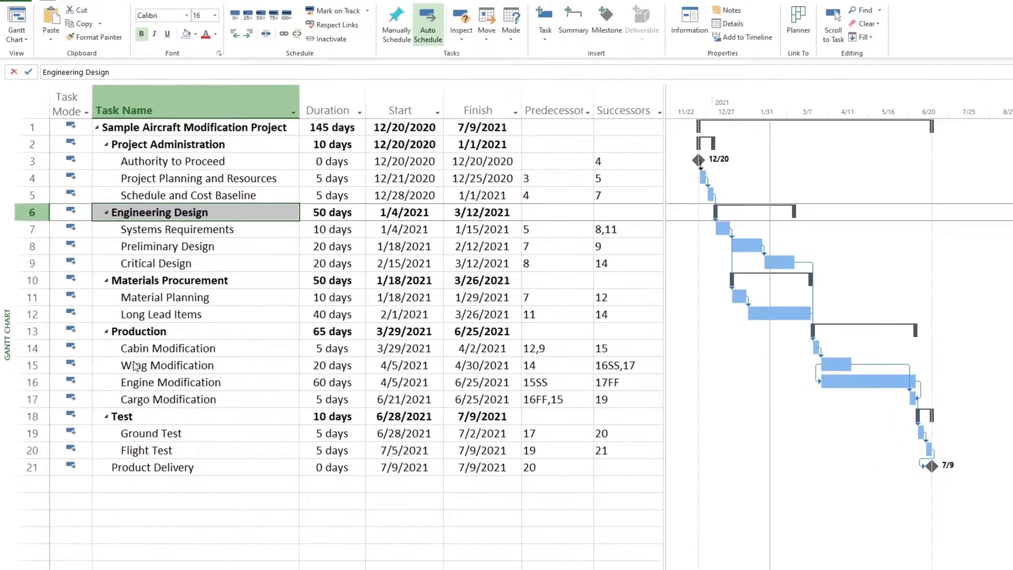
Step: Undo the last link change so Engine Modification follows Wing Modification with a finish-to-start relationship
click(37, 365)
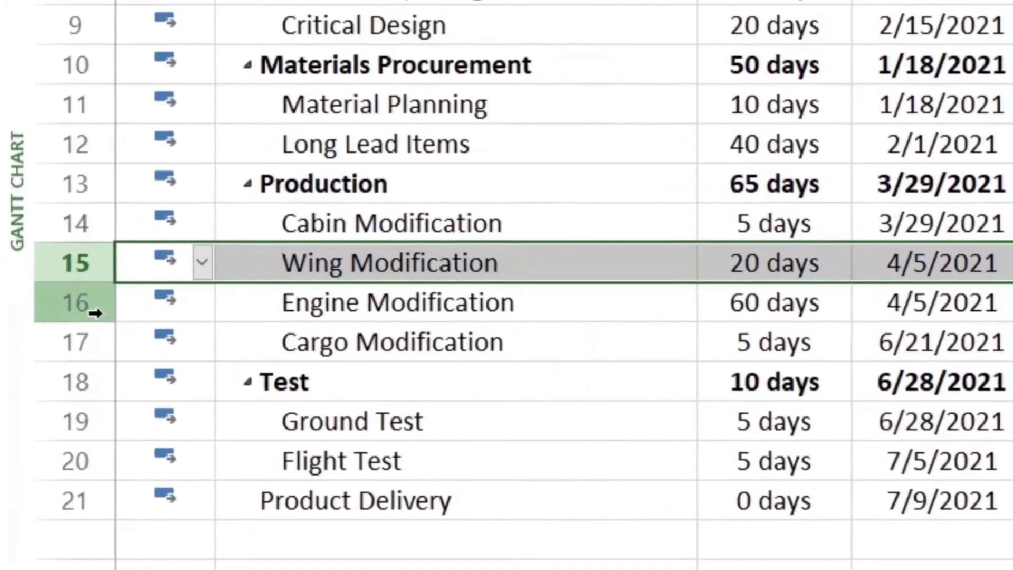
click(95, 313)
click(322, 255)
click(323, 303)
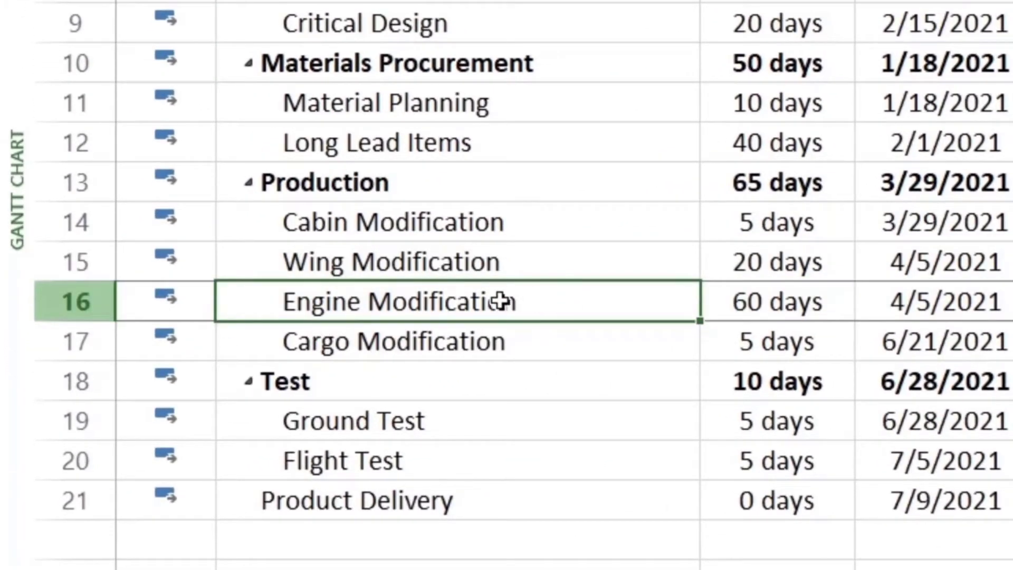
click(428, 263)
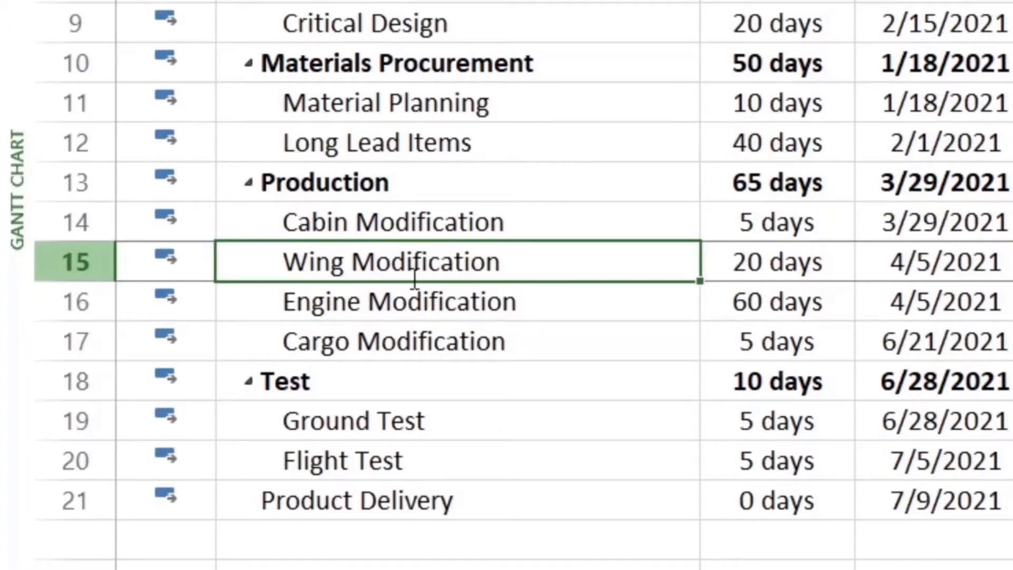
click(506, 312)
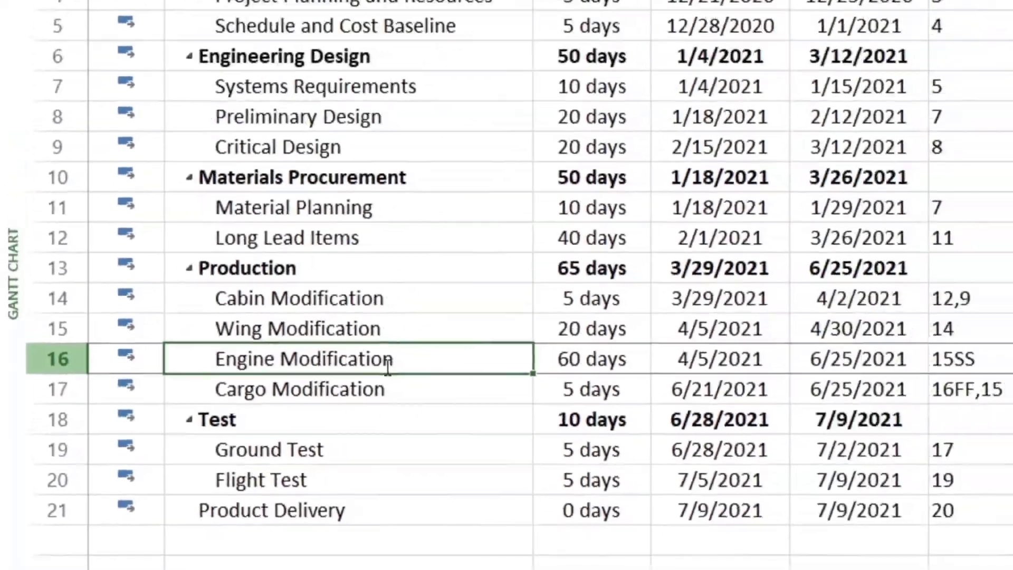
key(ctrl+z)
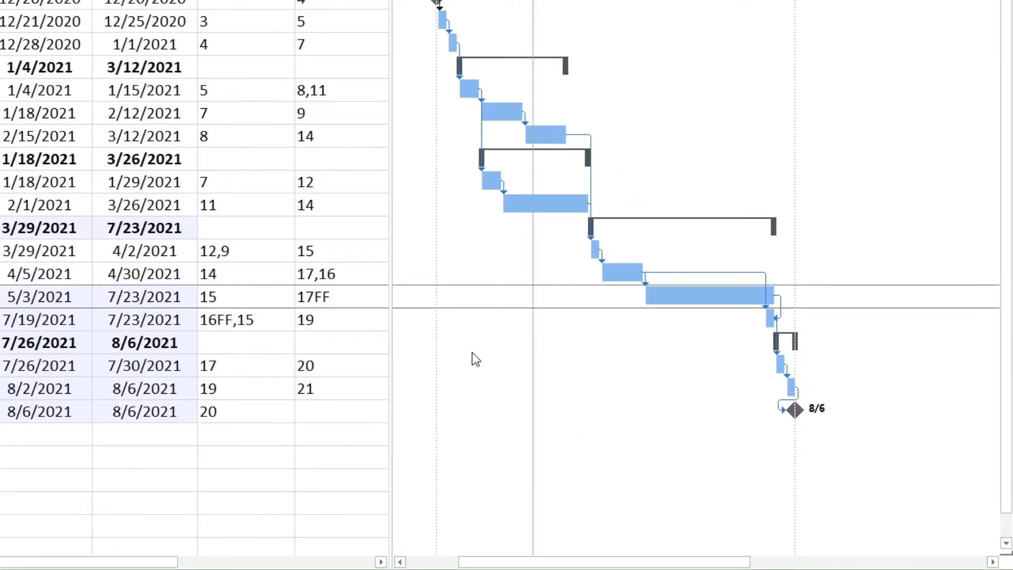
Step: Show the task form in a split view and enlarge the task table area to include the Cargo Modification row
right_click(473, 353)
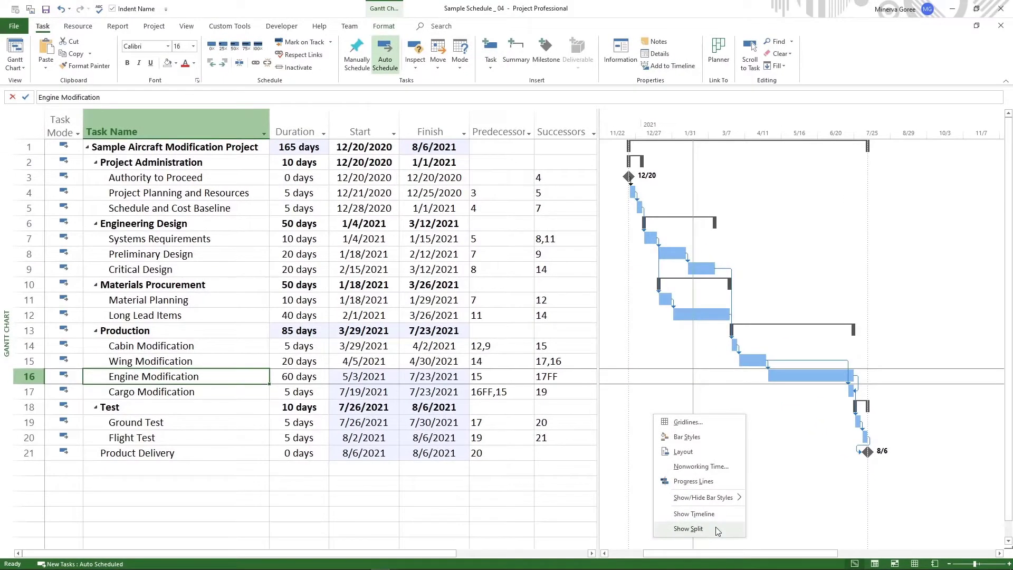
click(615, 526)
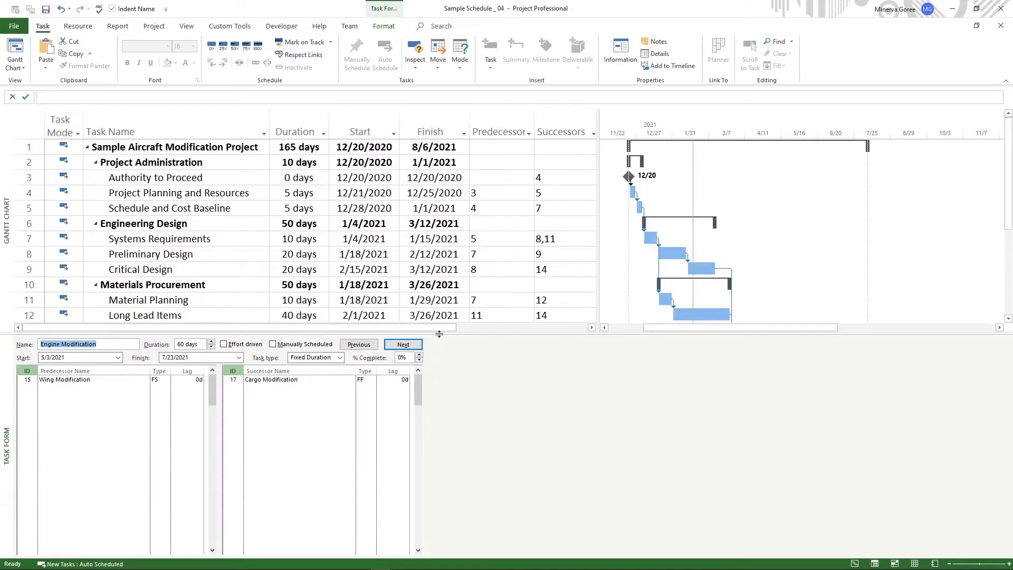
drag(439, 334, 442, 410)
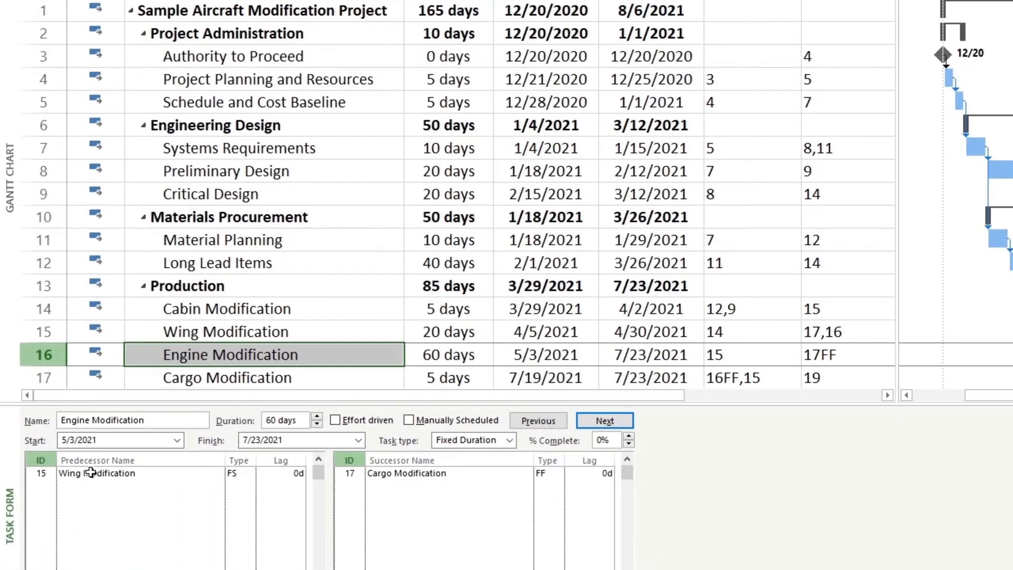
Step: Display predecessors and successors in the task form and examine the links of Wing Modification and Engine Modification
click(58, 459)
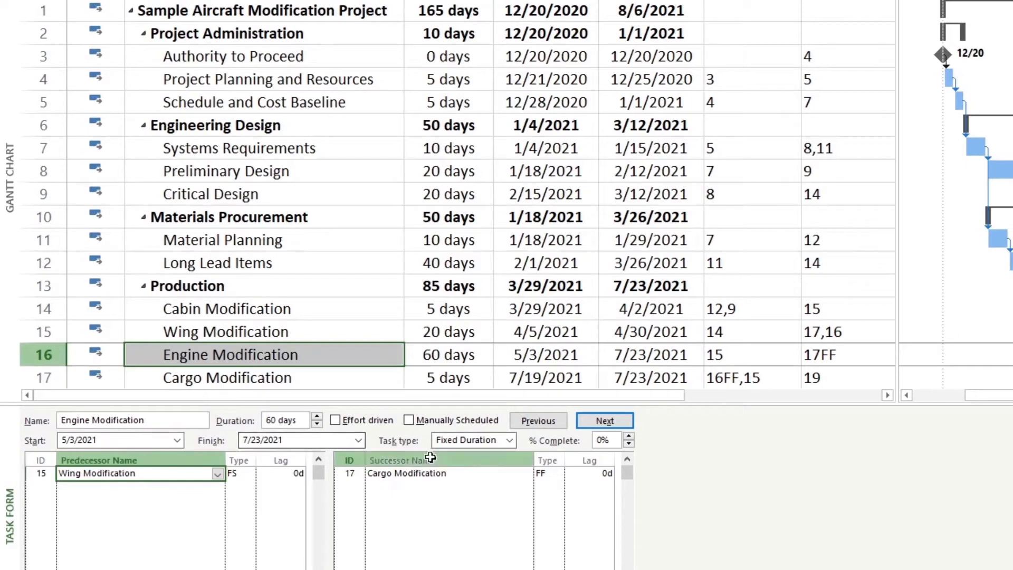
click(417, 474)
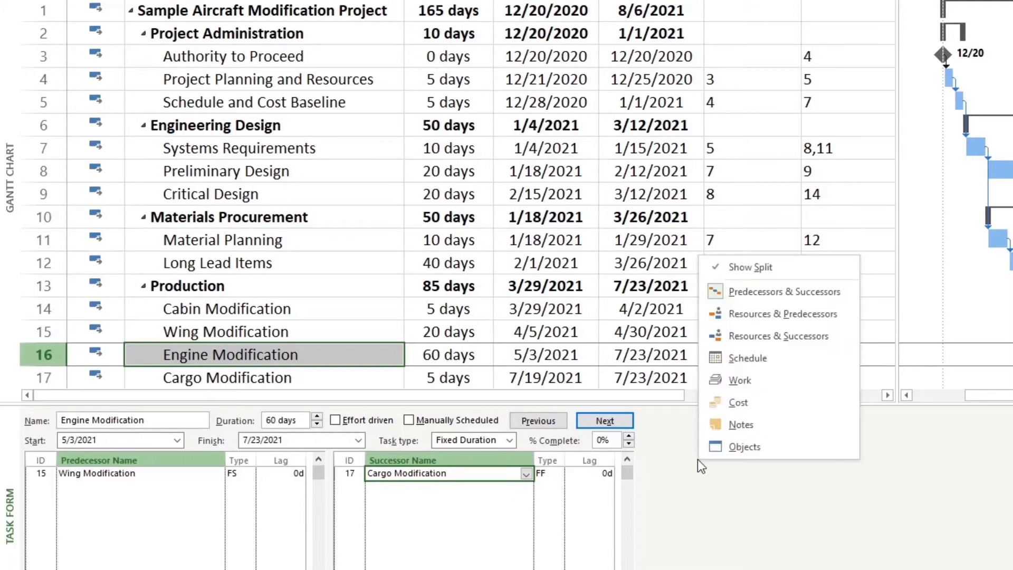
click(746, 292)
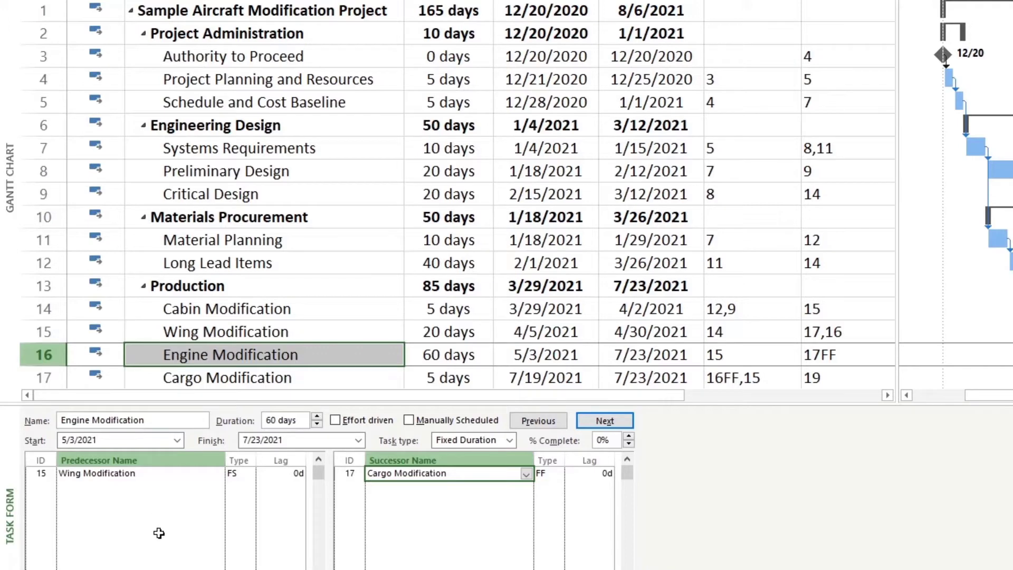
click(269, 333)
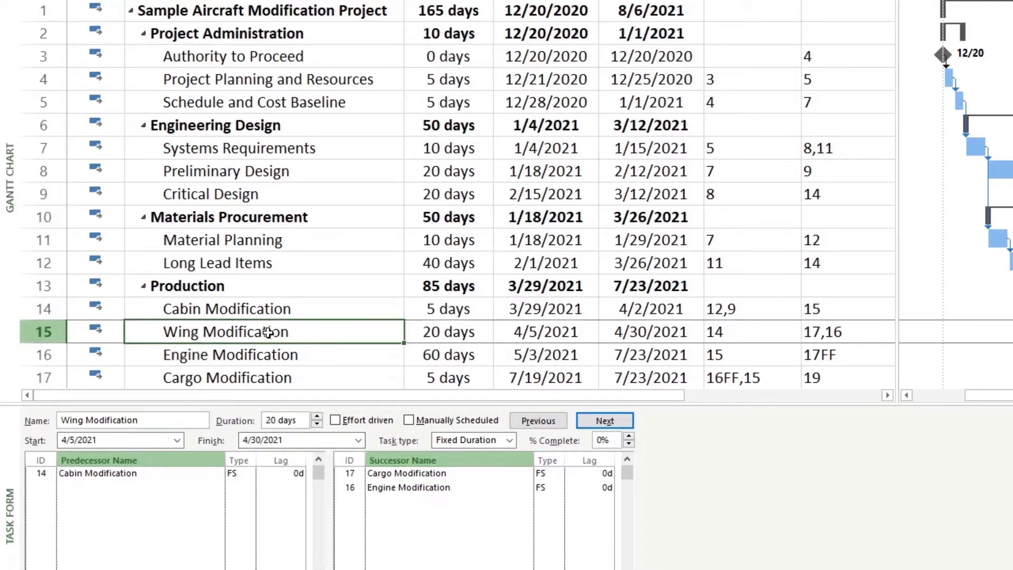
click(274, 355)
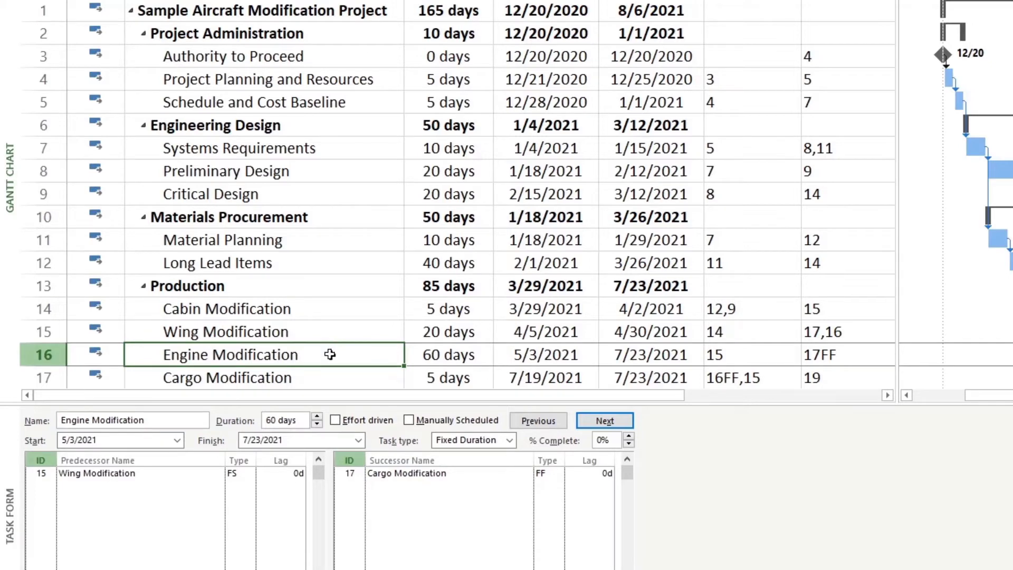
Step: Add a 10-day lag to Engine Modification's predecessor in the task table as 15FS+10, and check it in the task form
click(740, 352)
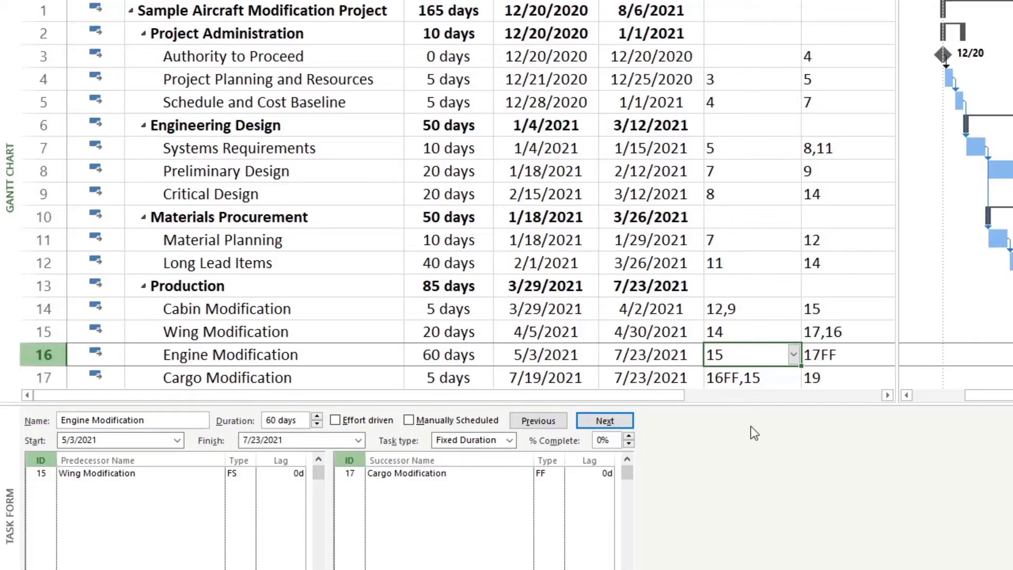
click(725, 354)
text(FS +)
text(10)
key(Return)
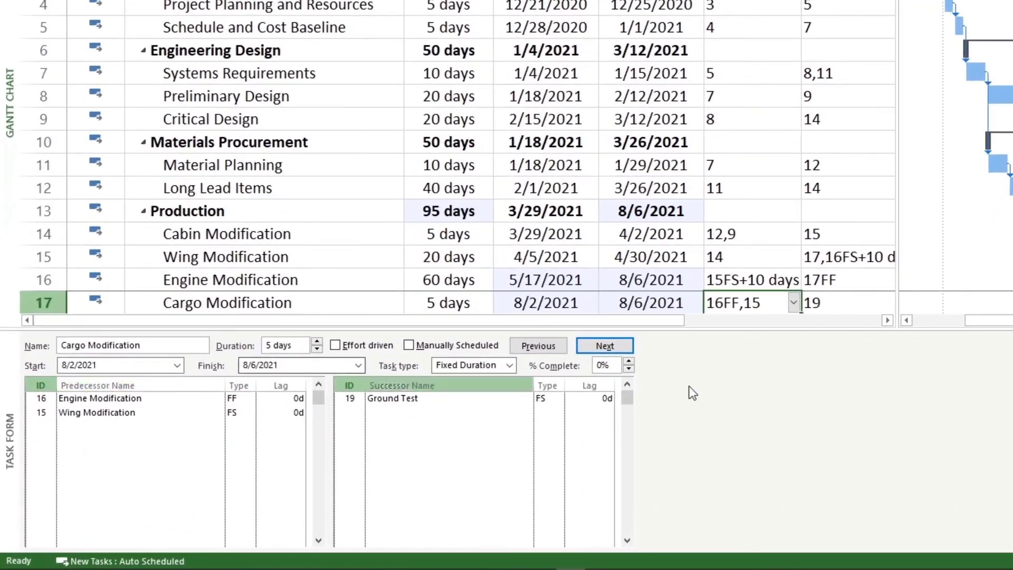
click(686, 389)
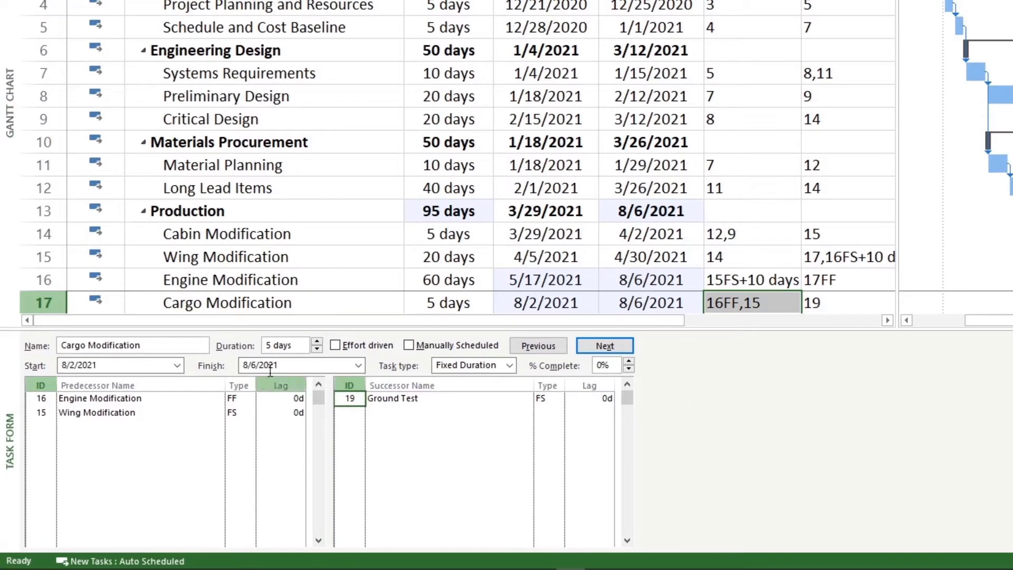
click(231, 274)
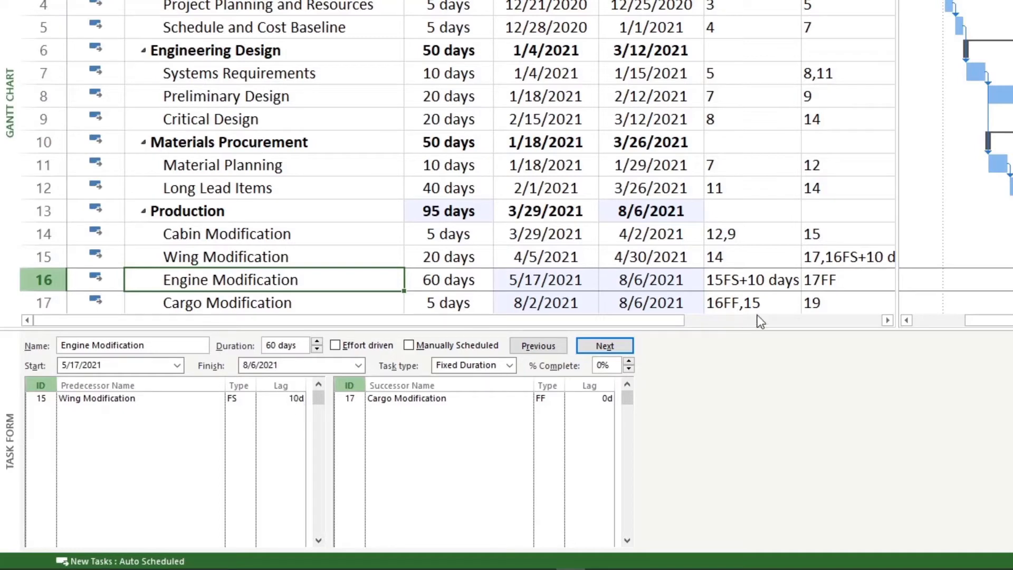
Step: Replace Engine Modification's predecessor entry in the task table with 15, removing its lag
click(760, 279)
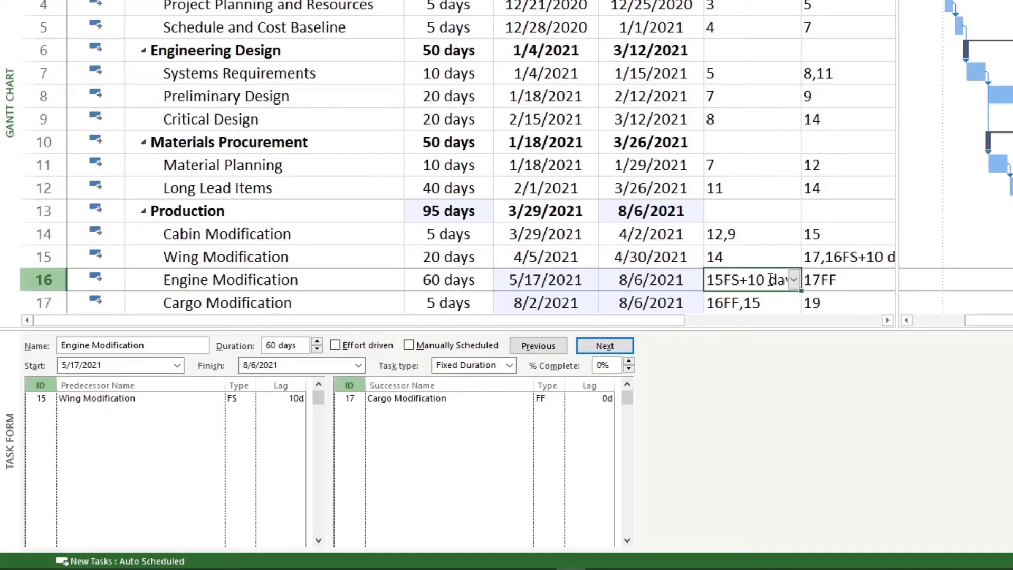
drag(765, 281, 773, 283)
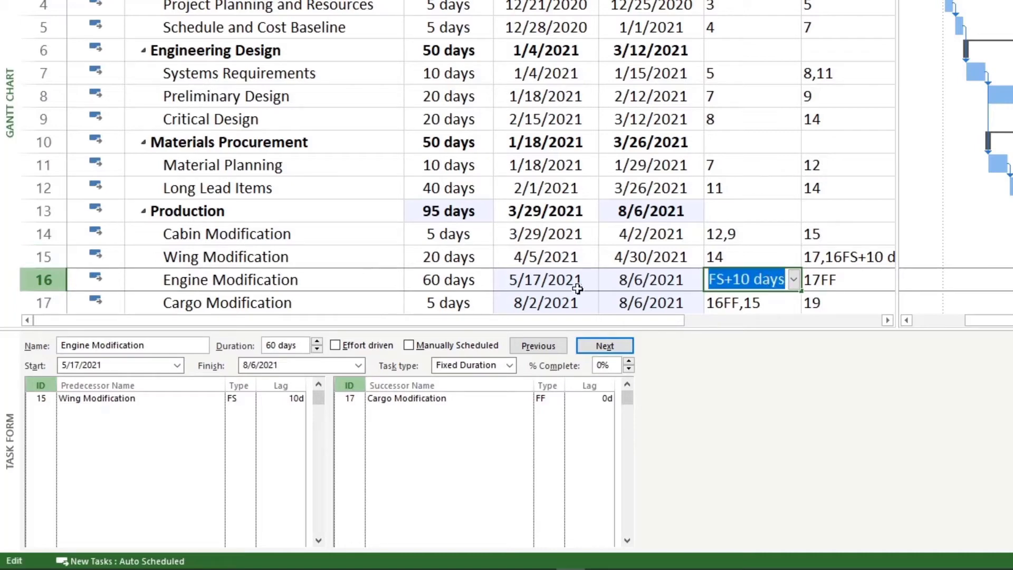
text(15)
key(Return)
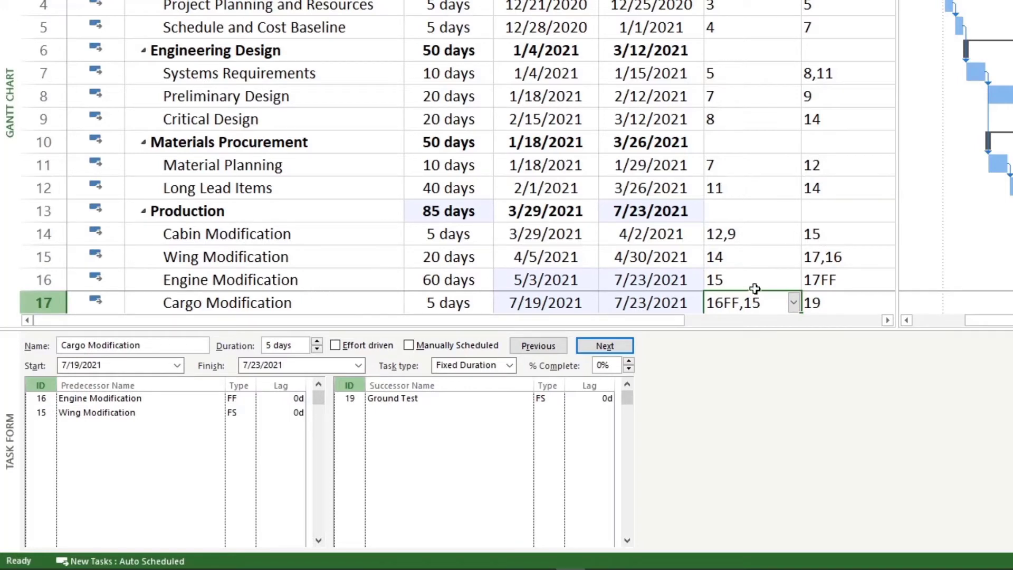
Step: Set the lag of Engine Modification's Wing Modification predecessor to 10 days in the task form
click(739, 279)
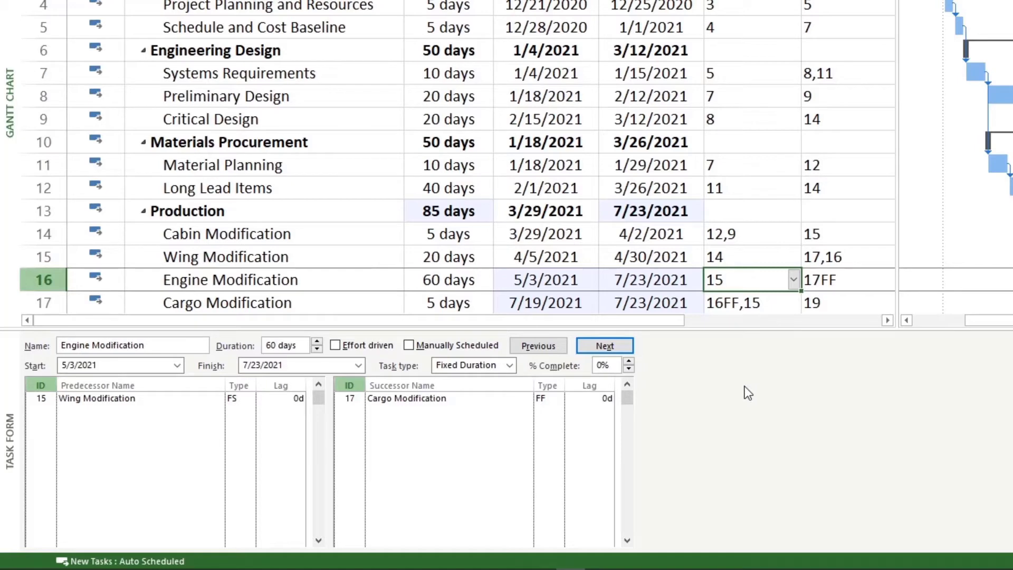
click(701, 391)
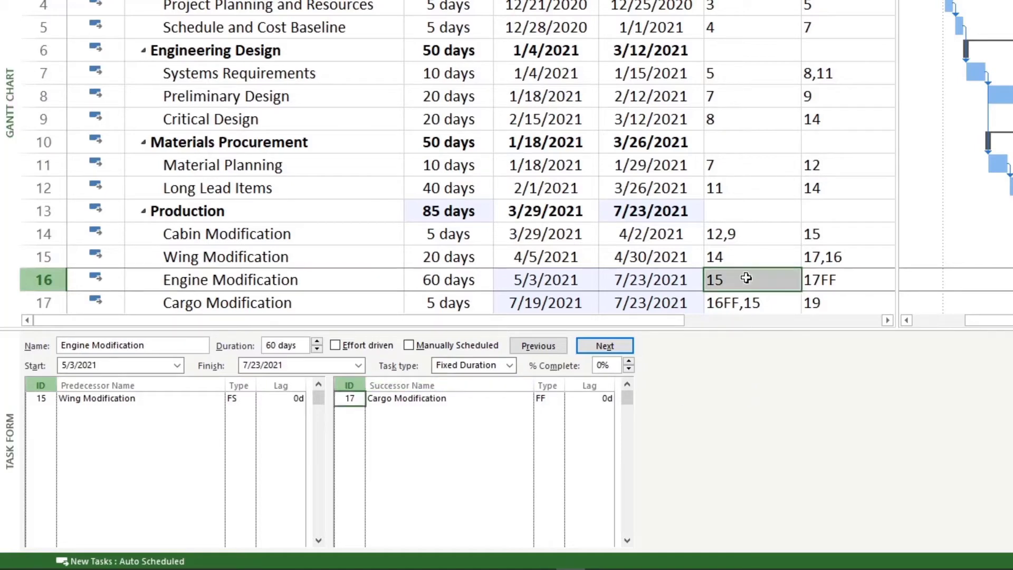
click(100, 402)
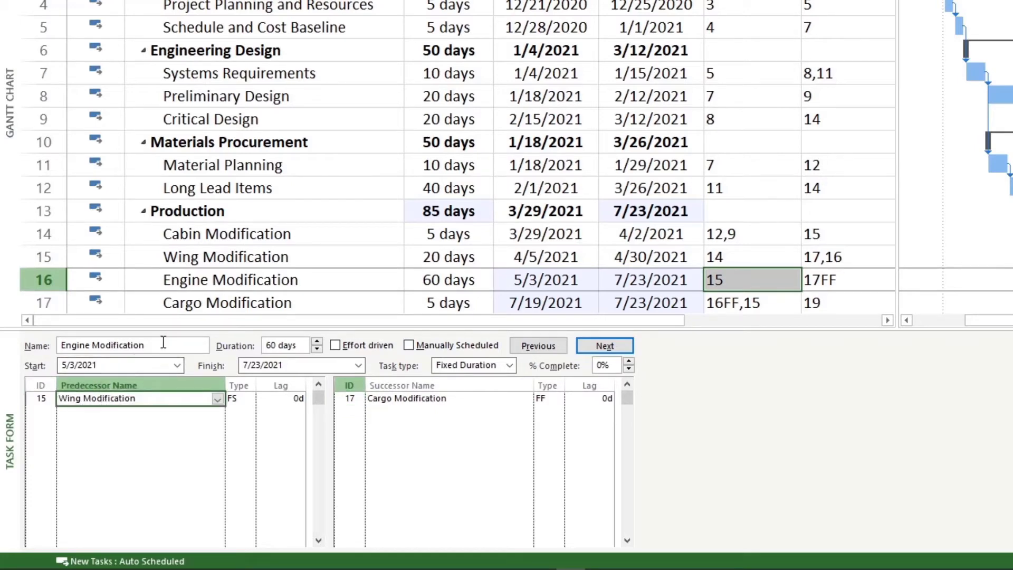
click(239, 399)
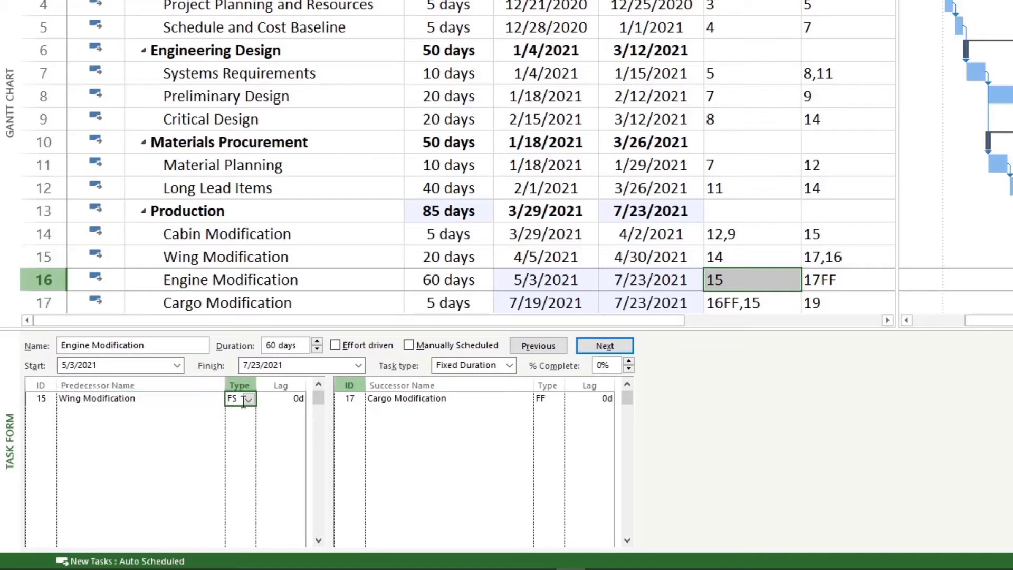
click(296, 402)
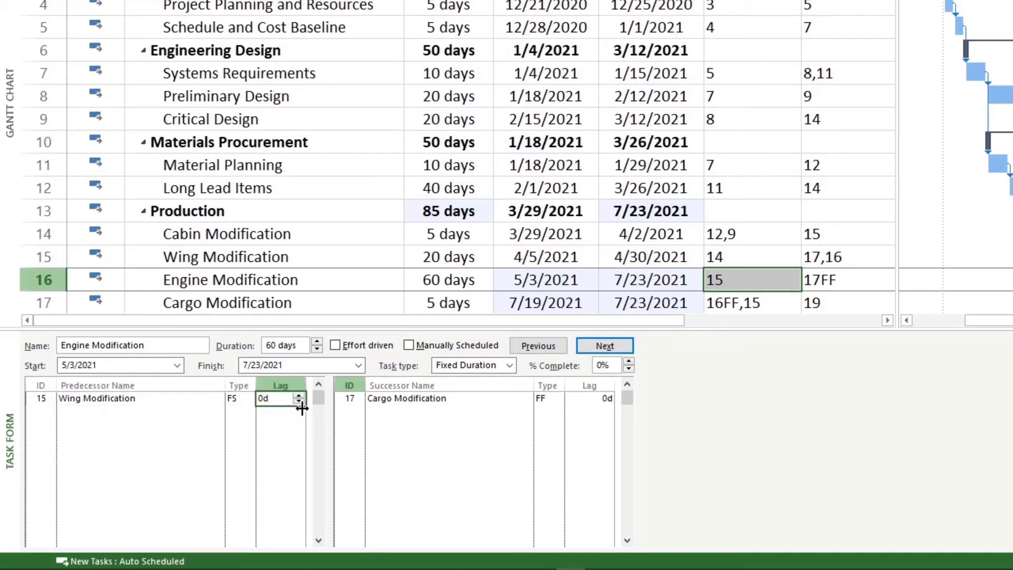
text(10)
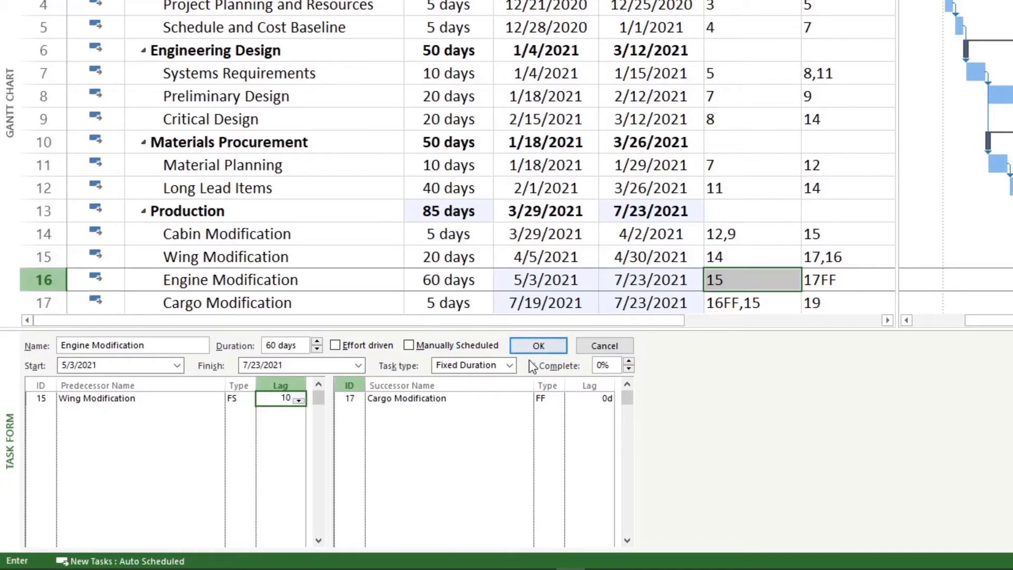
click(537, 349)
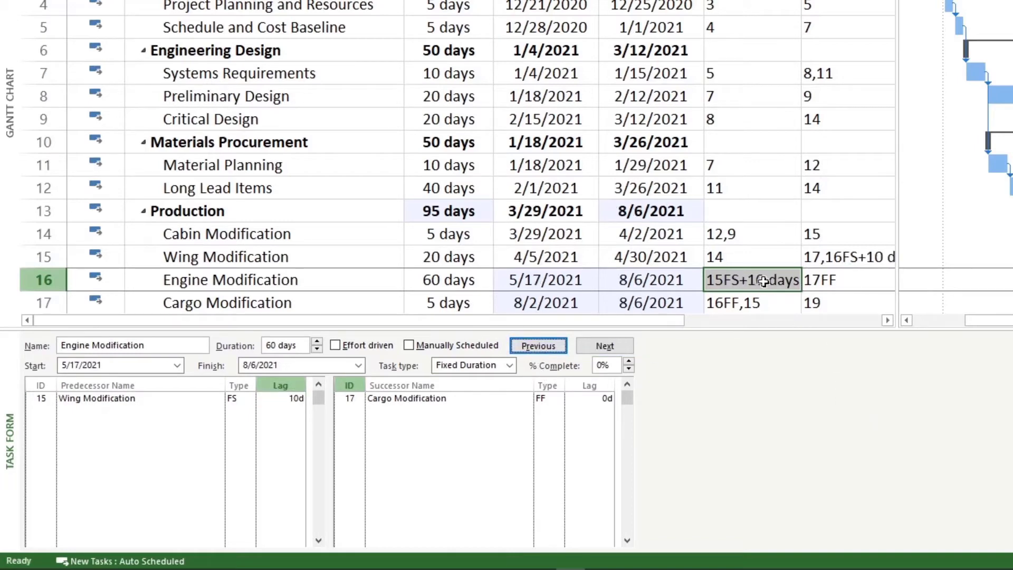
Step: Widen the task table beside the Gantt chart and select Wing Modification's successors for review
click(784, 285)
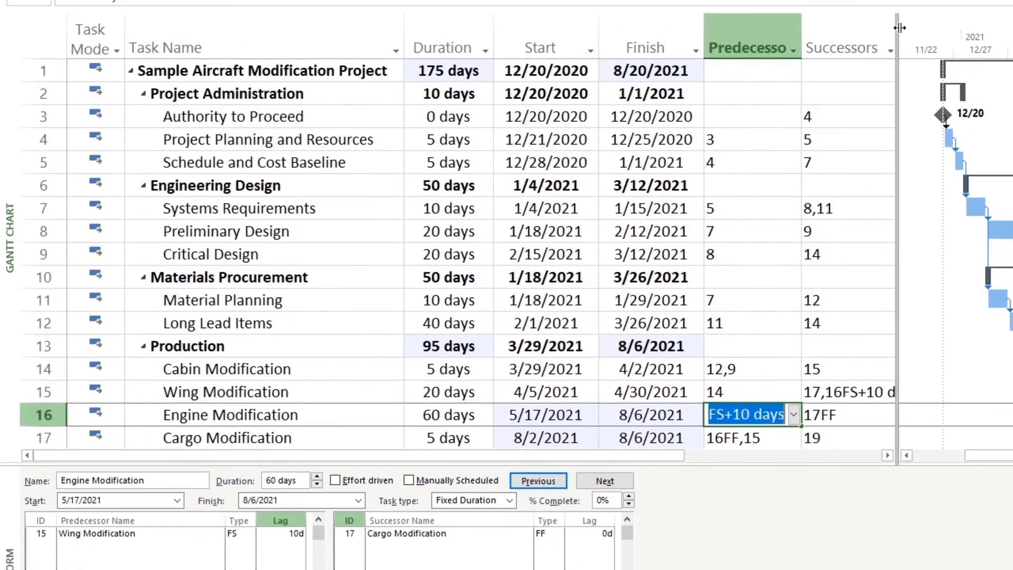
drag(897, 28, 959, 28)
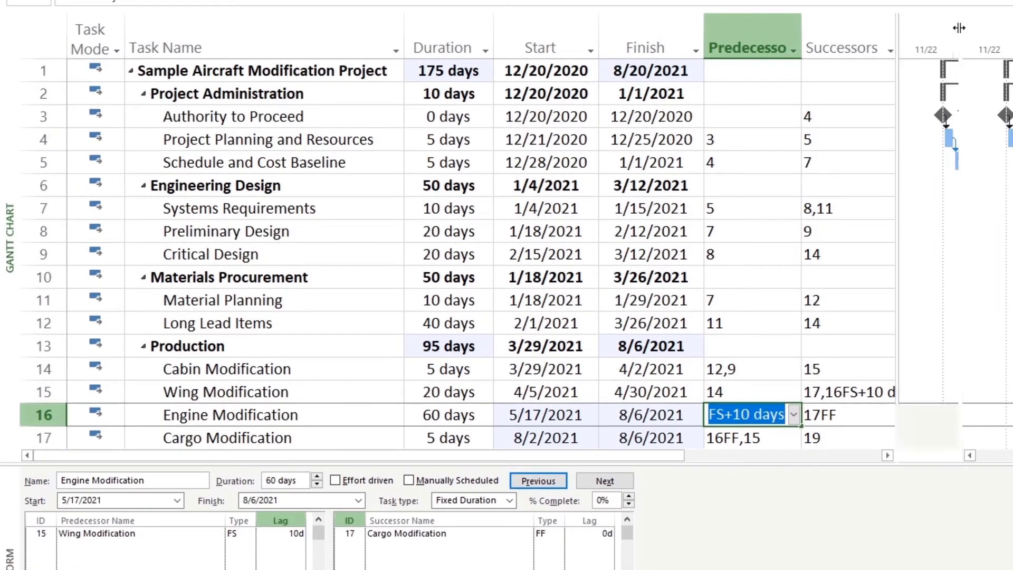
click(847, 391)
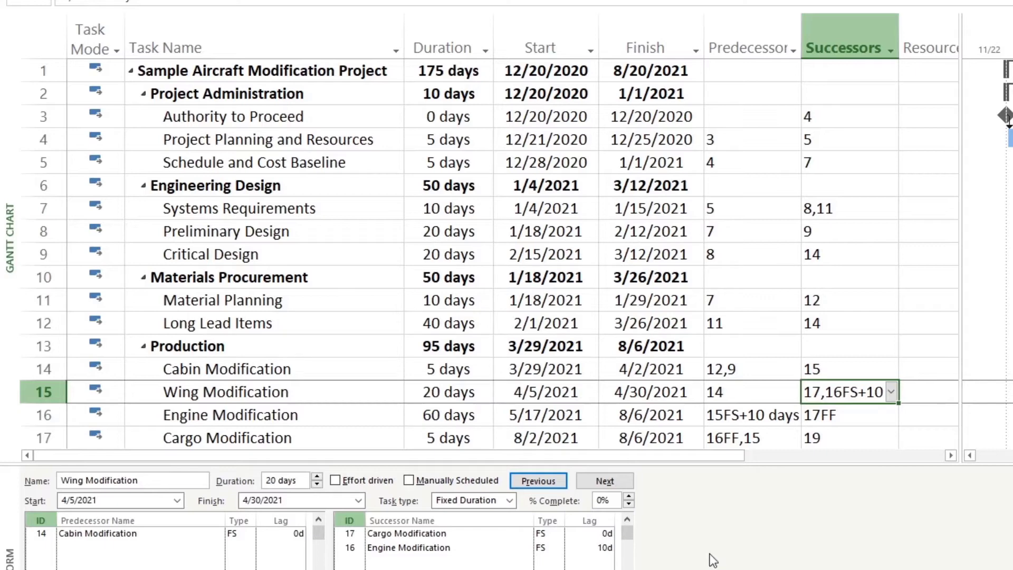
Step: Set the lag of Engine Modification's Wing Modification predecessor to 0 in the task form
click(309, 416)
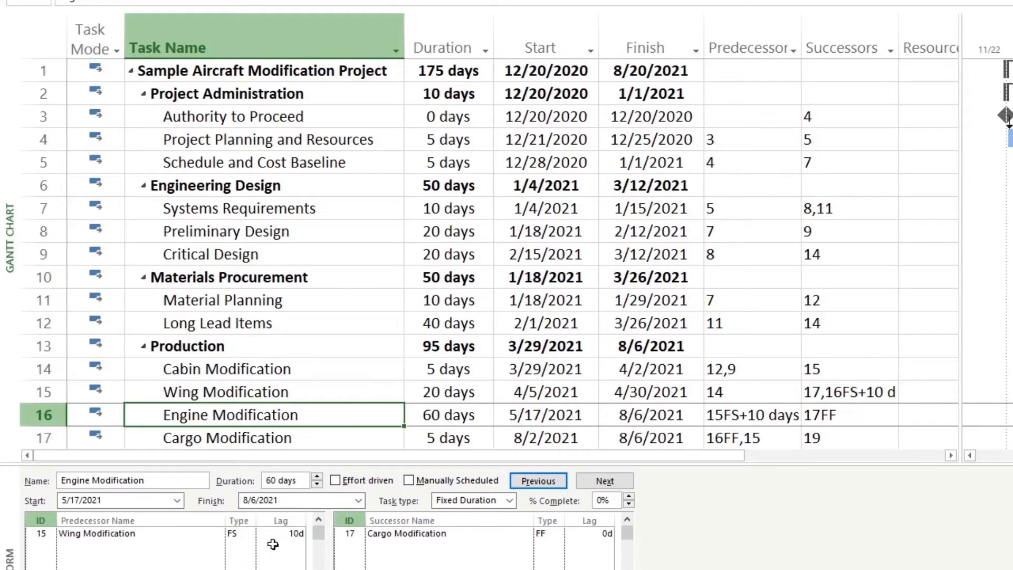
click(295, 534)
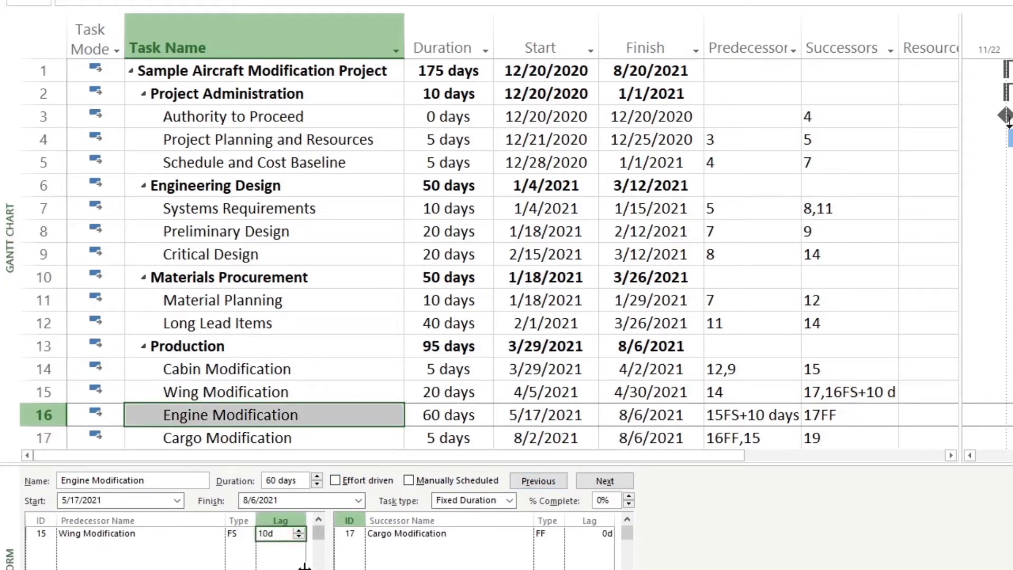
text(0)
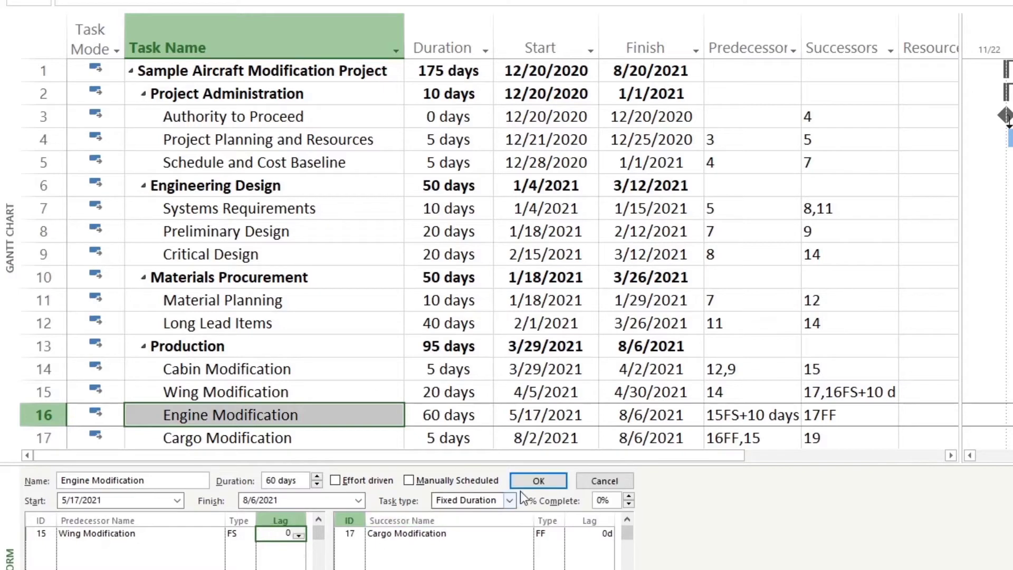
click(534, 481)
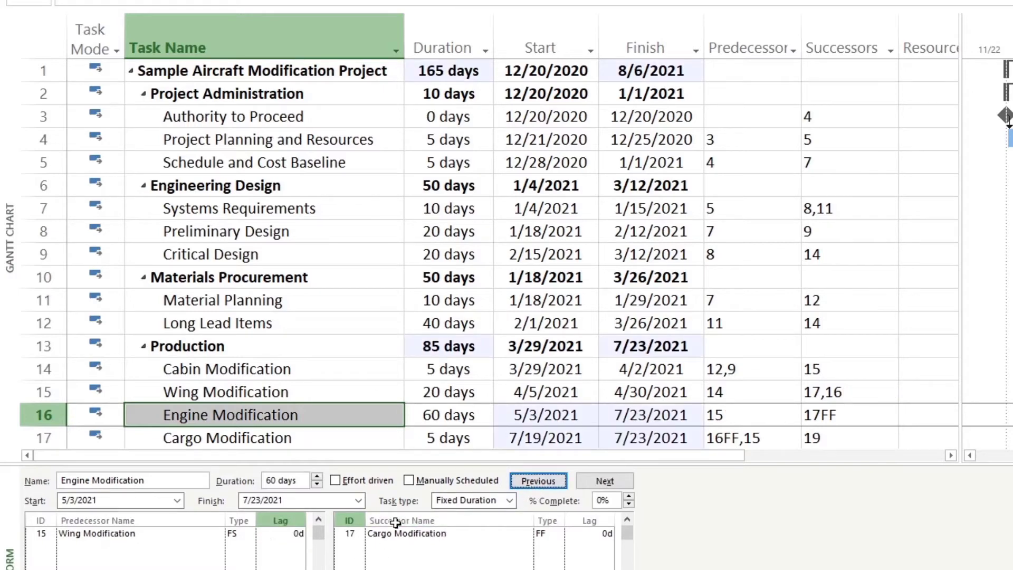
Step: Set the lag of Engine Modification's Wing Modification predecessor to 50% in the task form and review the linked tasks in the table
click(280, 533)
click(281, 533)
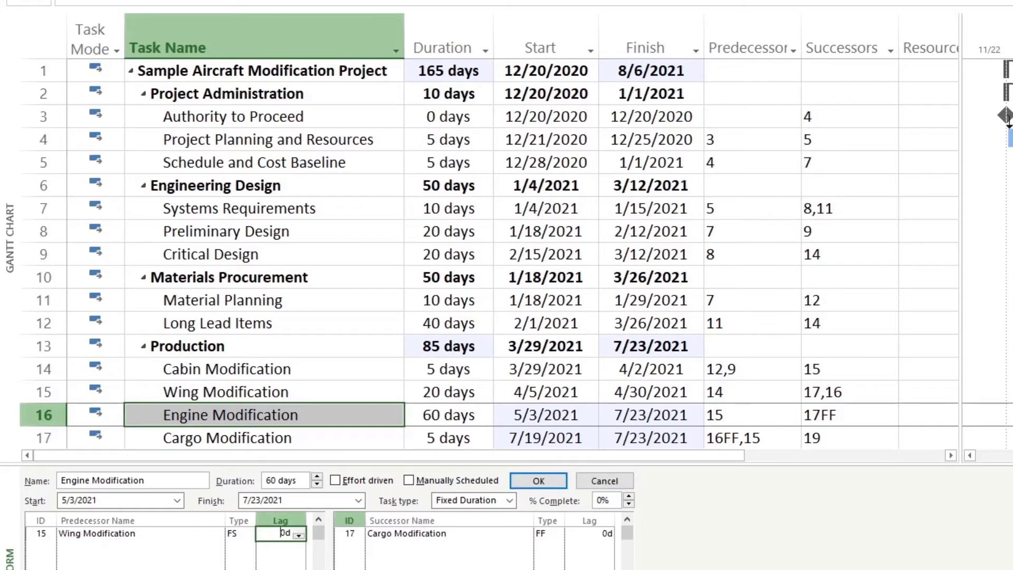
click(285, 538)
text(50%)
click(540, 484)
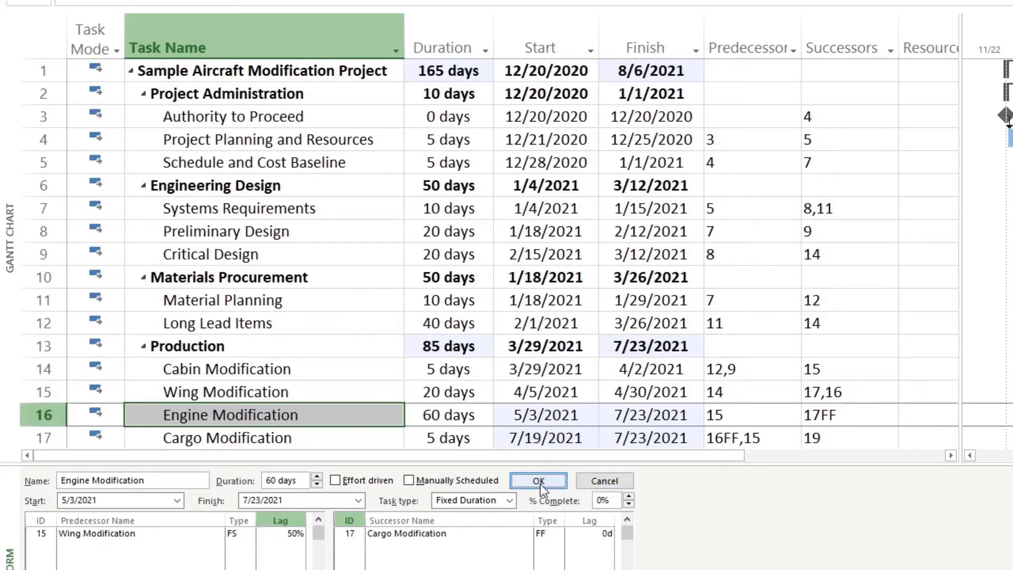
click(293, 535)
click(292, 535)
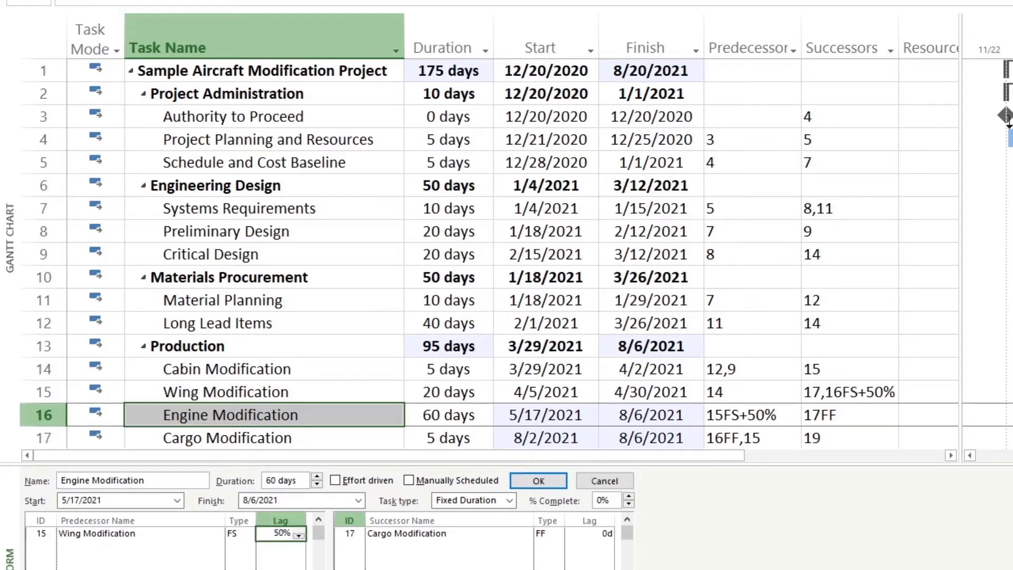
key(Return)
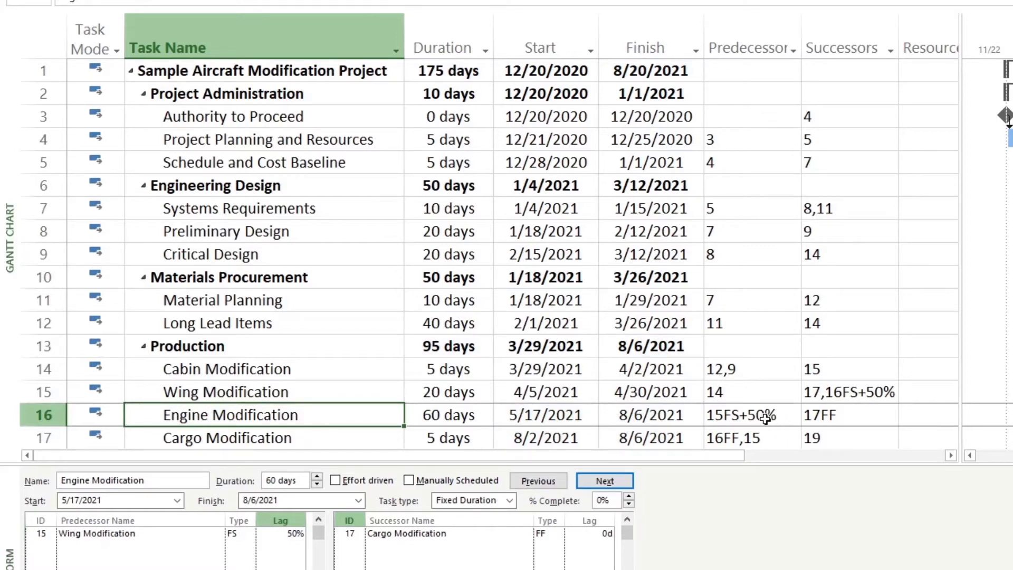
click(301, 393)
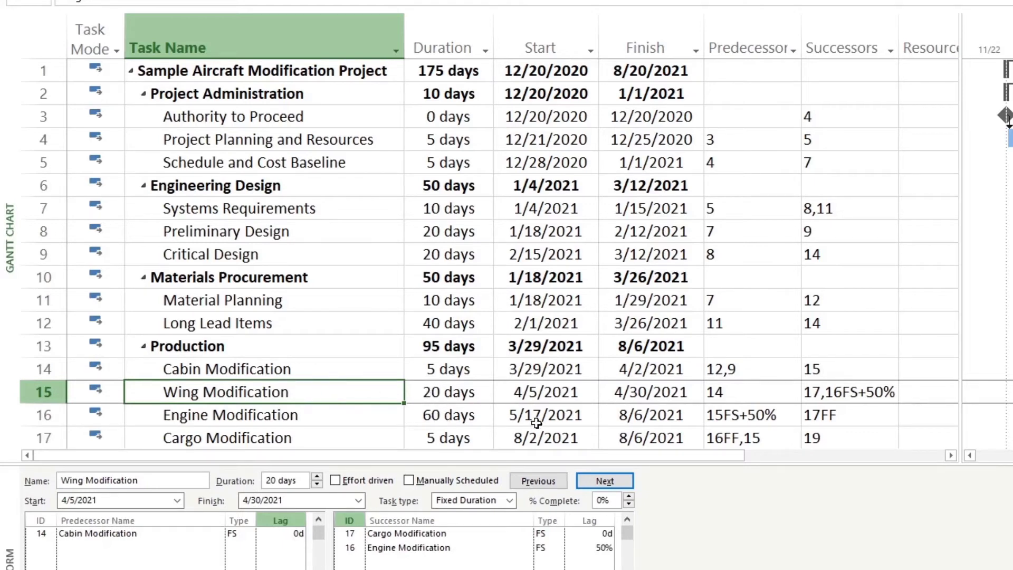
click(735, 420)
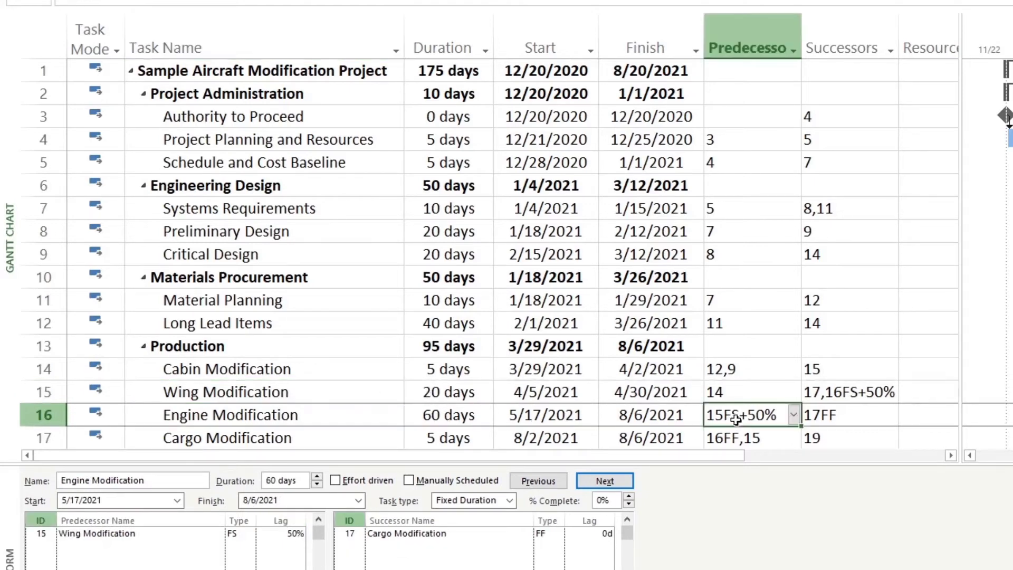
click(530, 416)
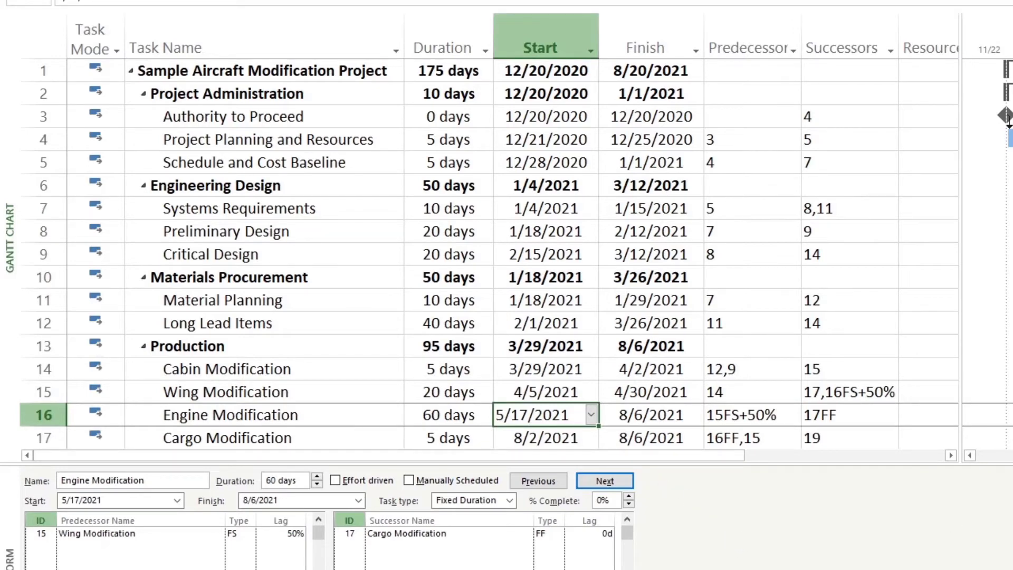
click(855, 539)
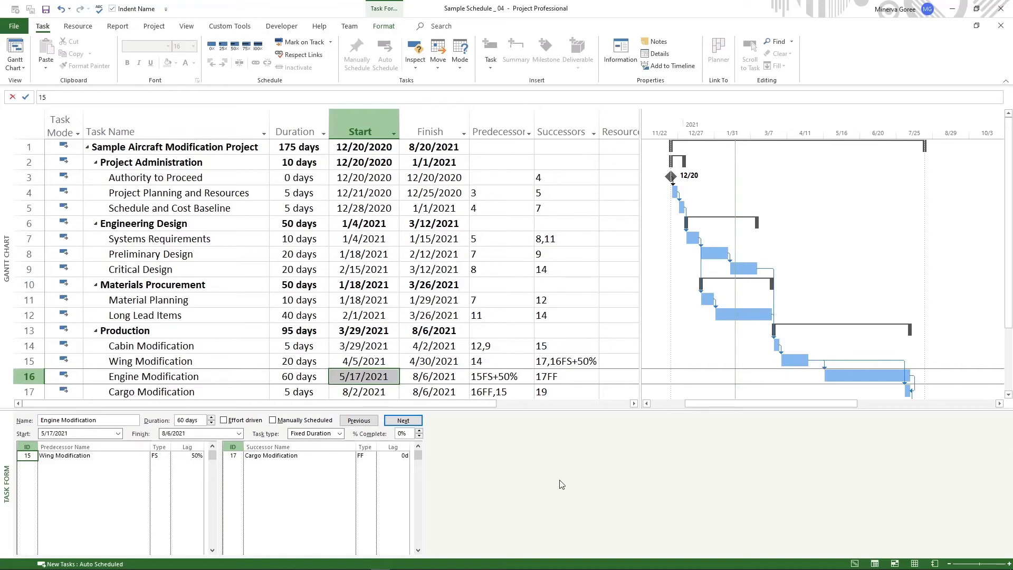
Step: Change Long Lead Items' predecessor entry in the task table to 11FS - 5 days, adding a lead
click(25, 300)
click(21, 312)
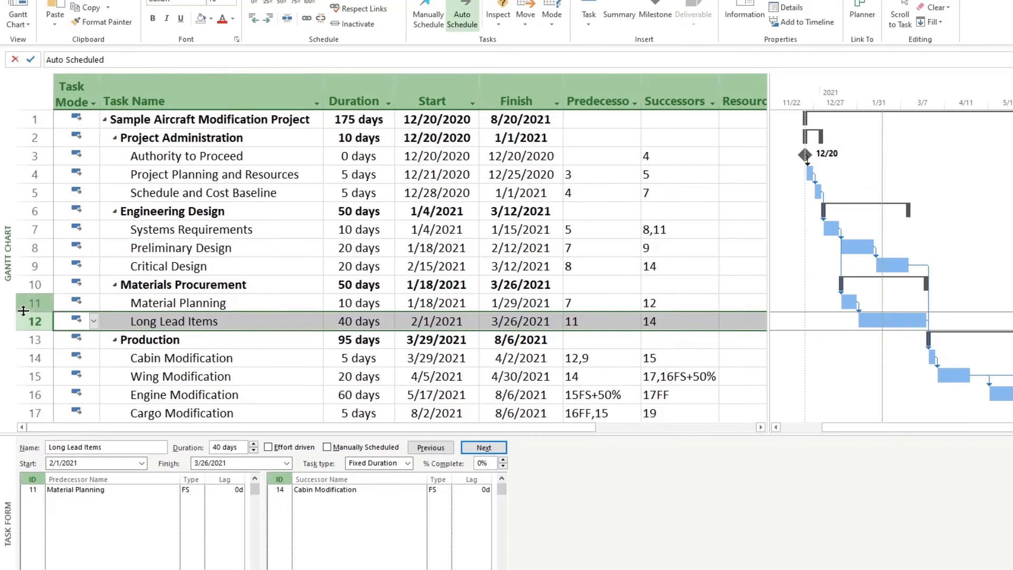
click(161, 304)
click(190, 320)
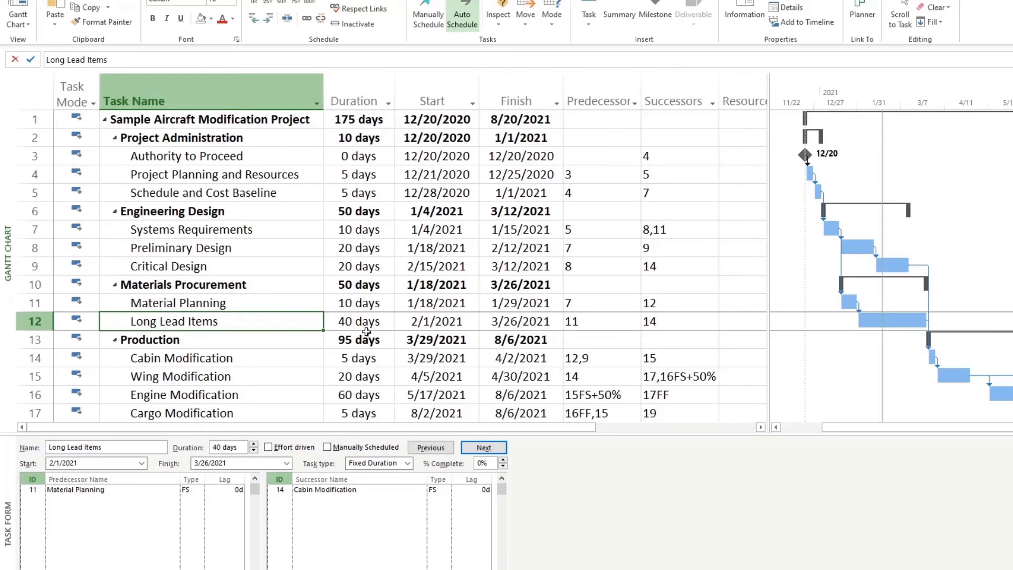
click(589, 322)
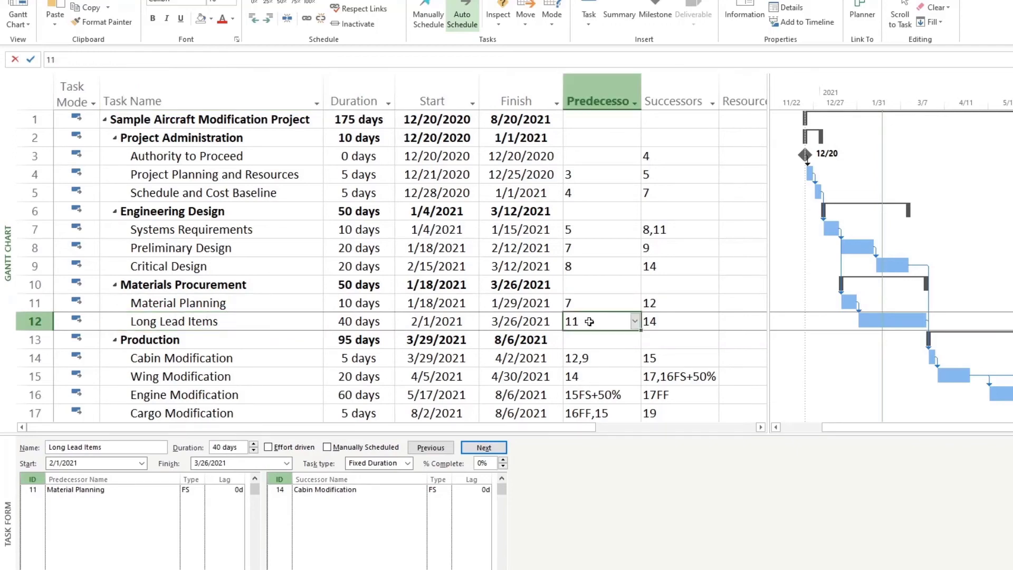
click(589, 321)
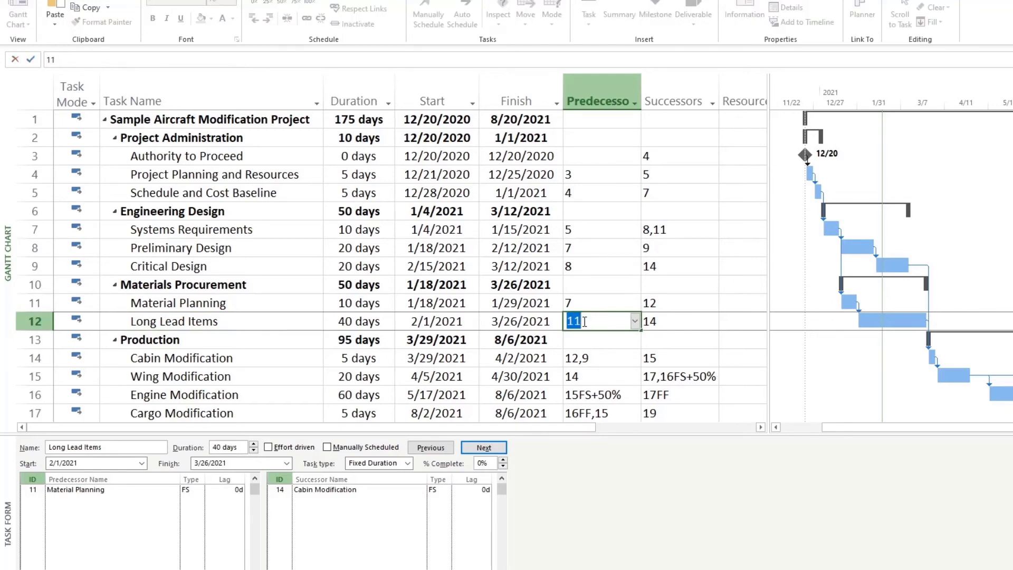
click(585, 322)
text(FS -)
text(5 days)
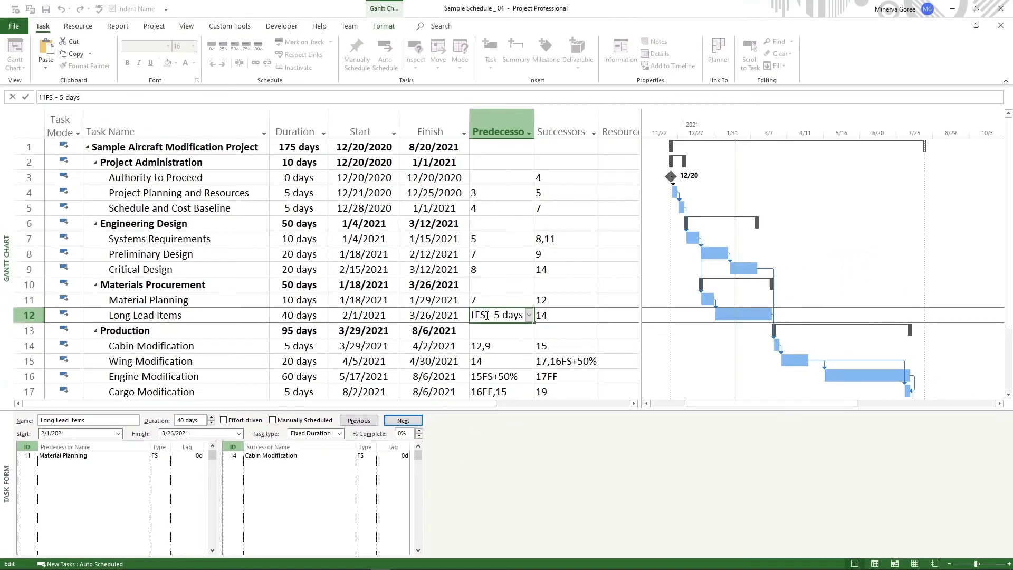
key(Return)
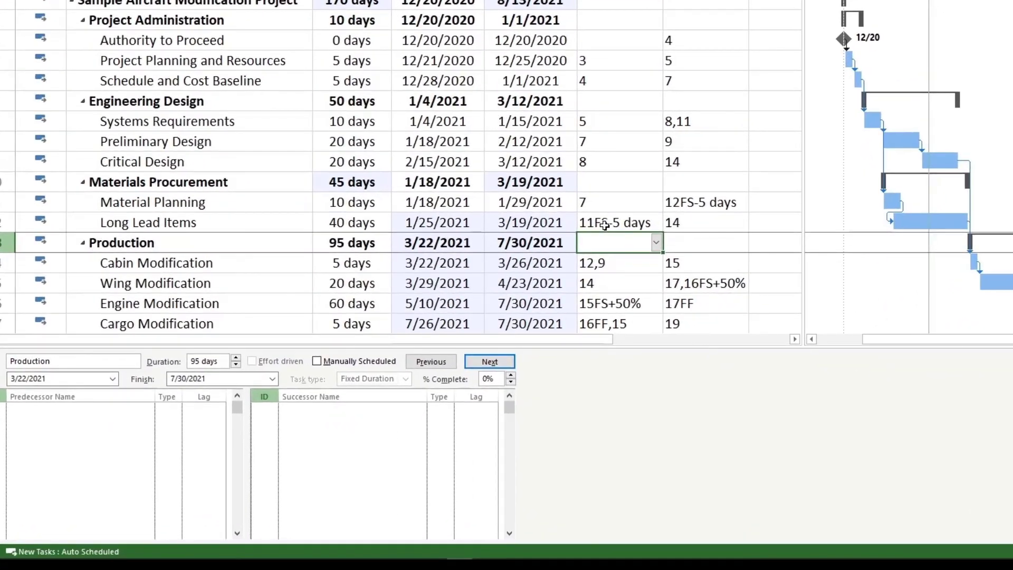
Step: Compare Long Lead Items' start date with Material Planning's finish date, and undo the lead entered in the task table
click(605, 224)
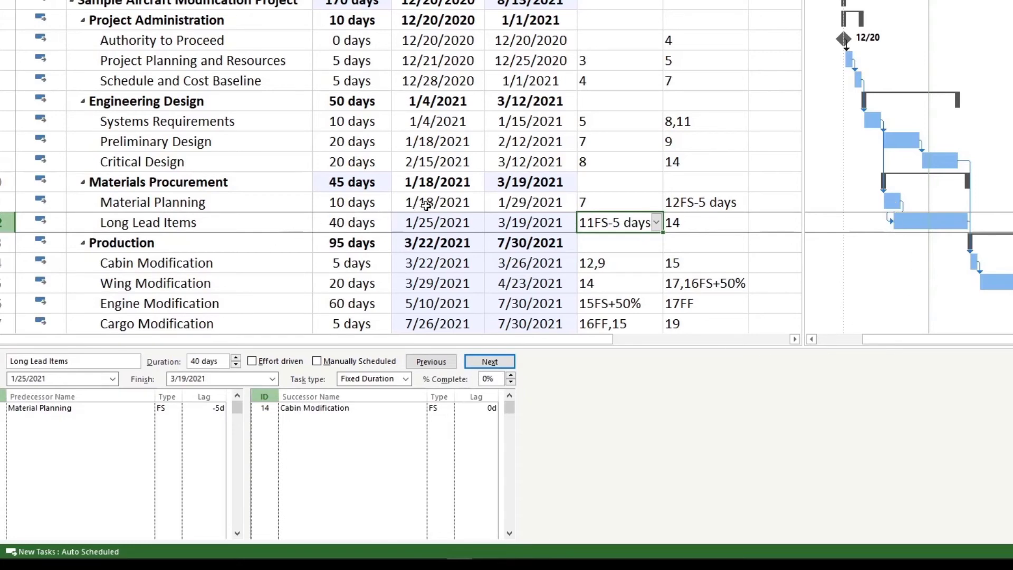
click(433, 224)
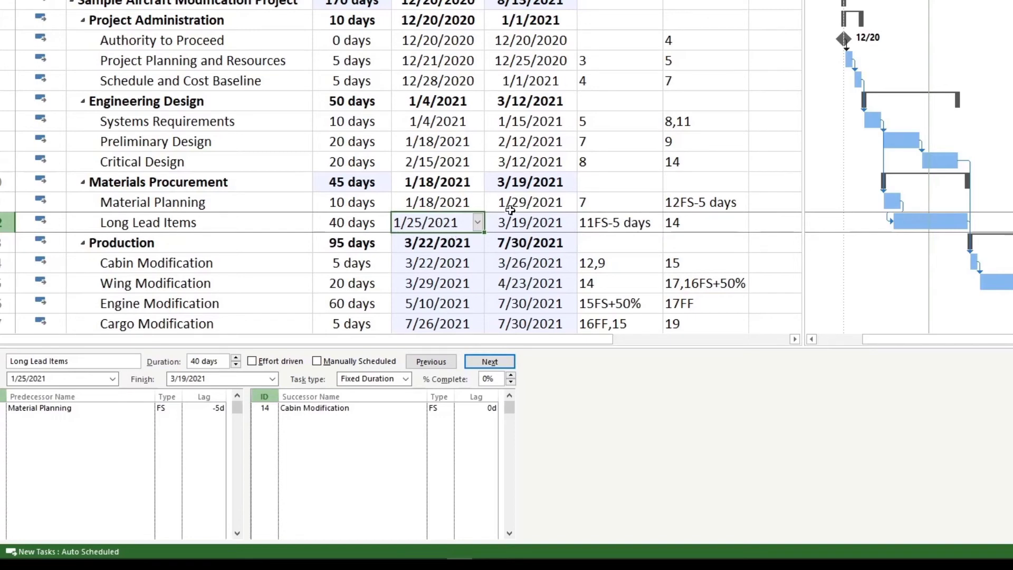
click(541, 200)
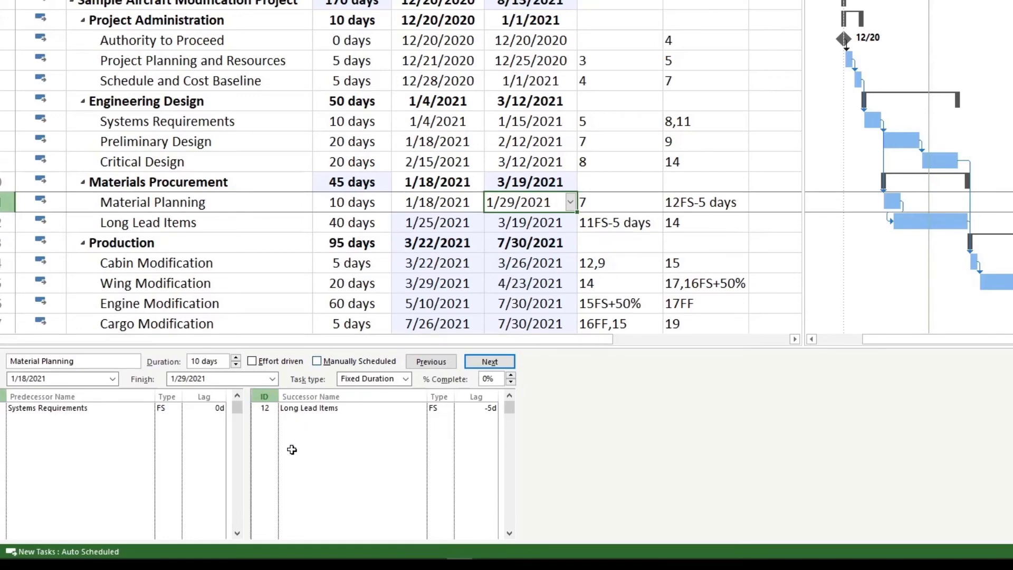
click(608, 226)
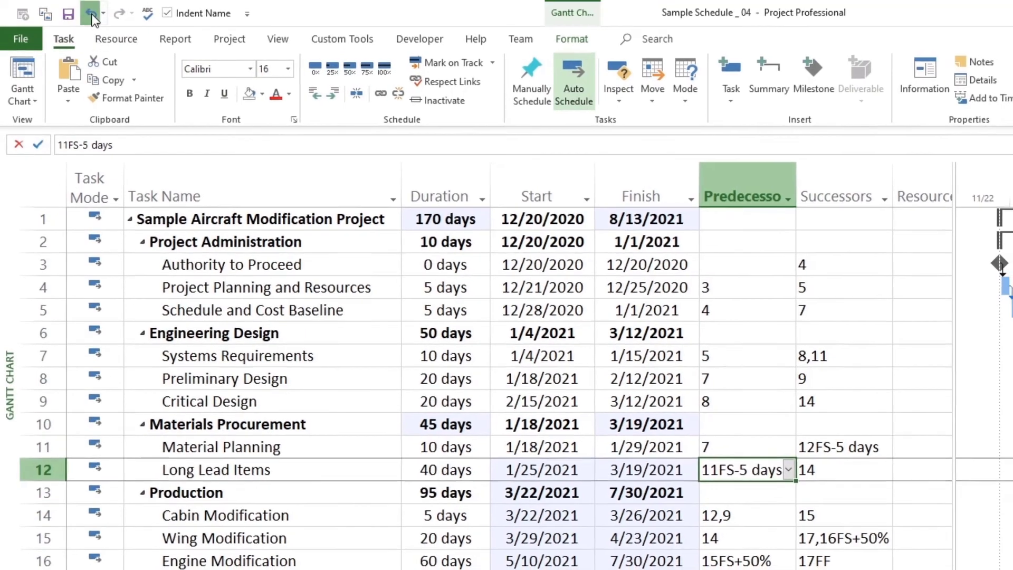
click(92, 16)
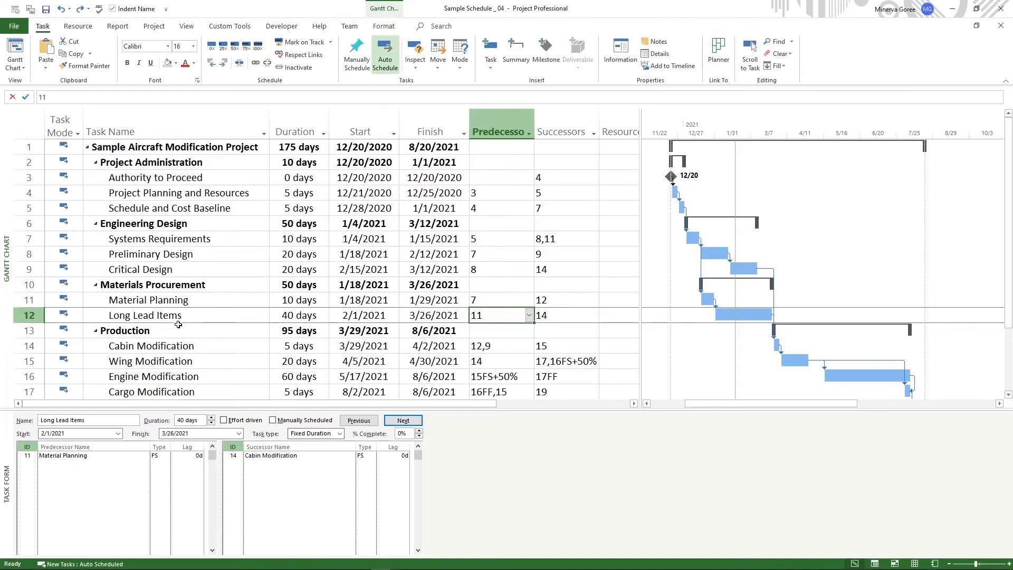
Step: Set the lag of Long Lead Items' Material Planning predecessor to -5 days in the task form, review the predecessor entry and undo the change
click(132, 315)
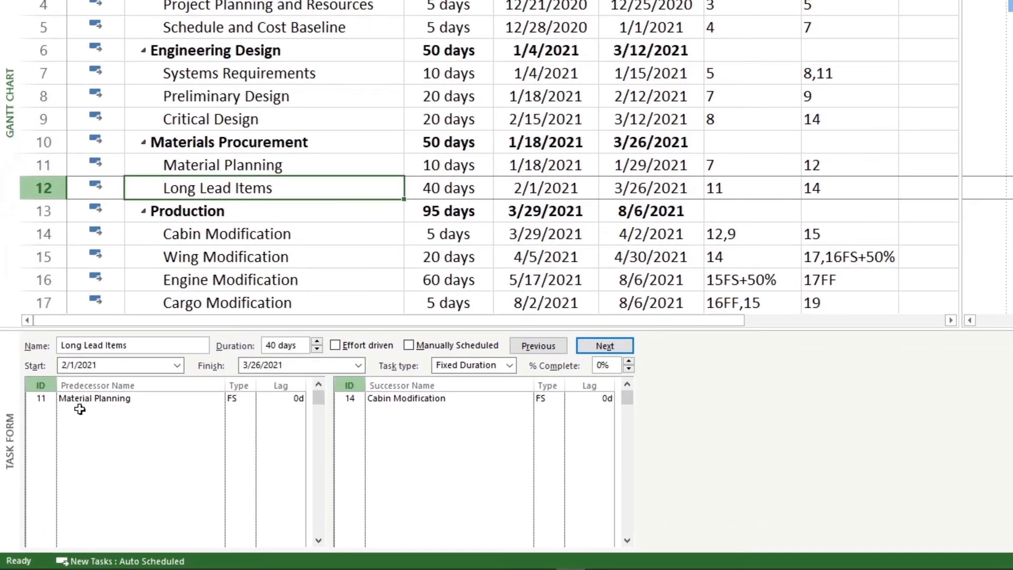
click(280, 398)
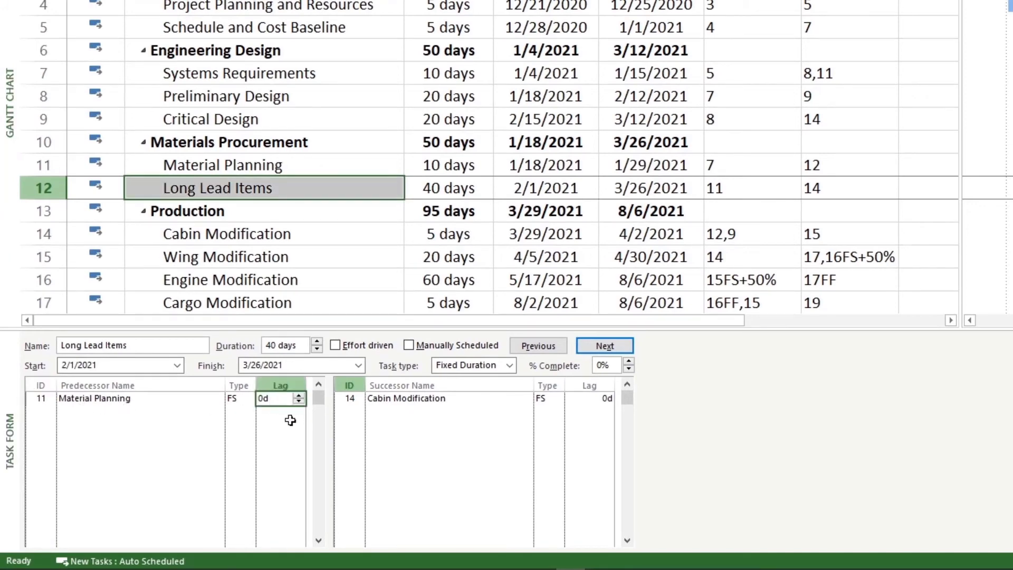
key(BackSpace)
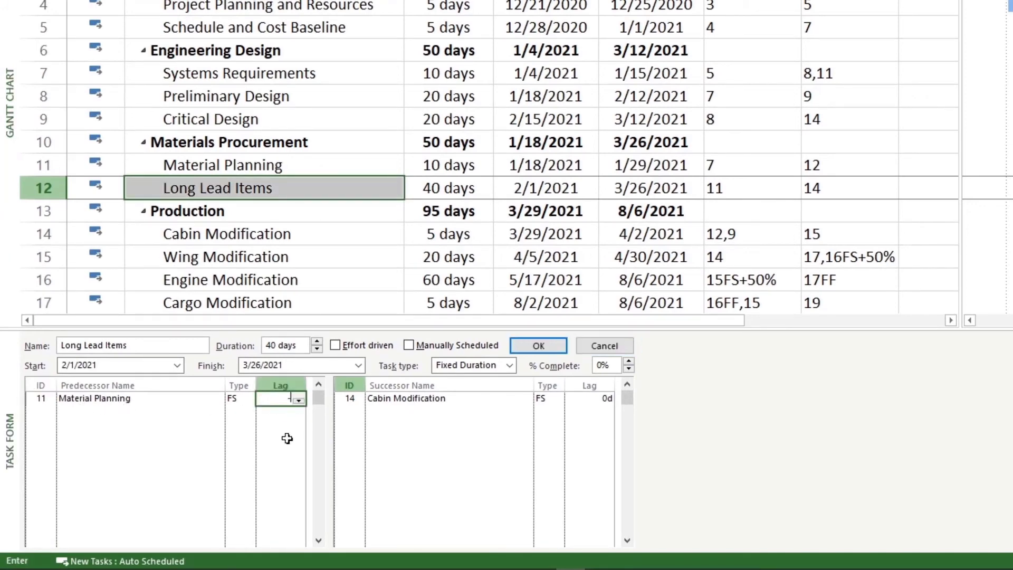
text(-5)
click(538, 350)
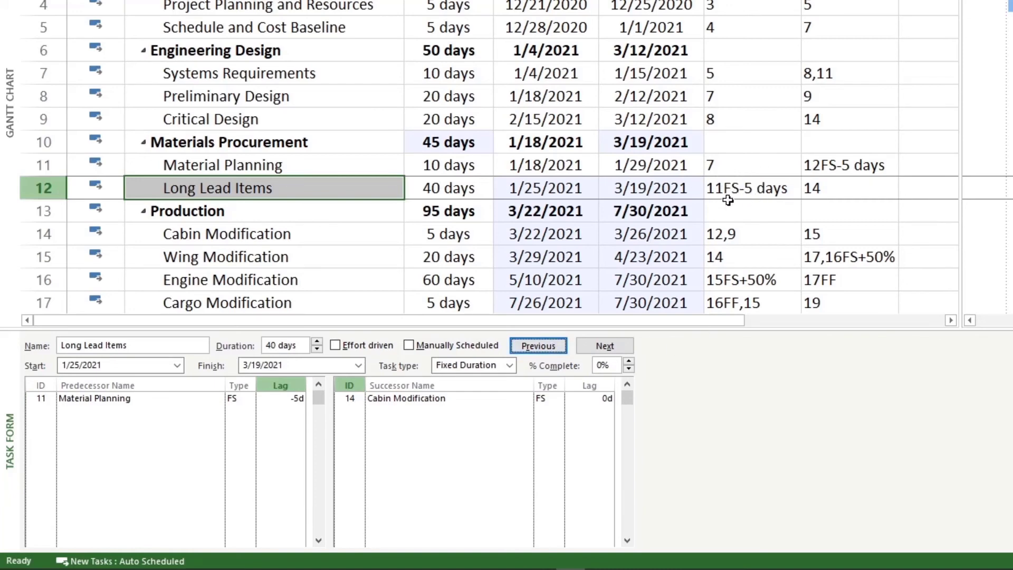
click(774, 193)
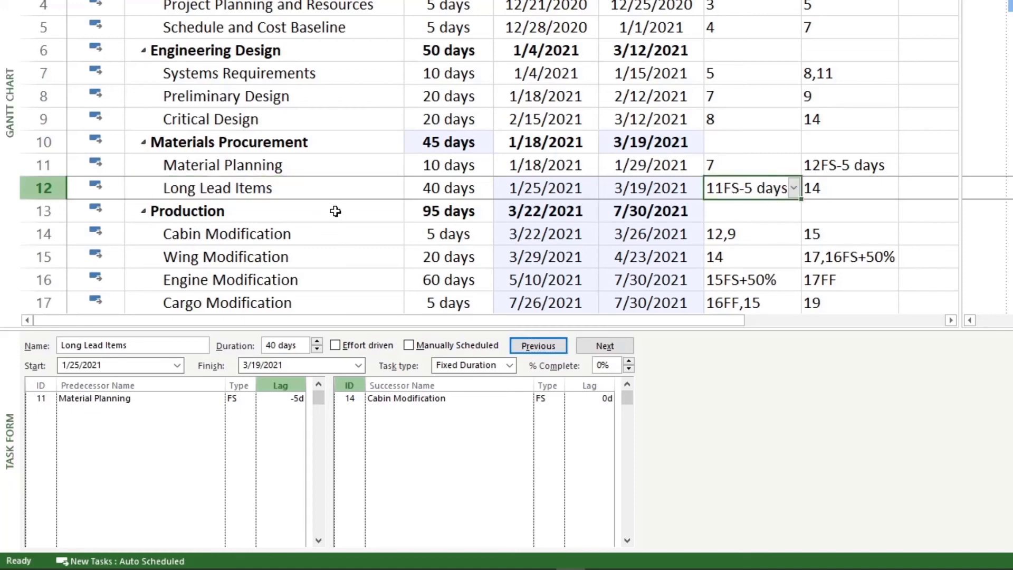
key(ctrl+z)
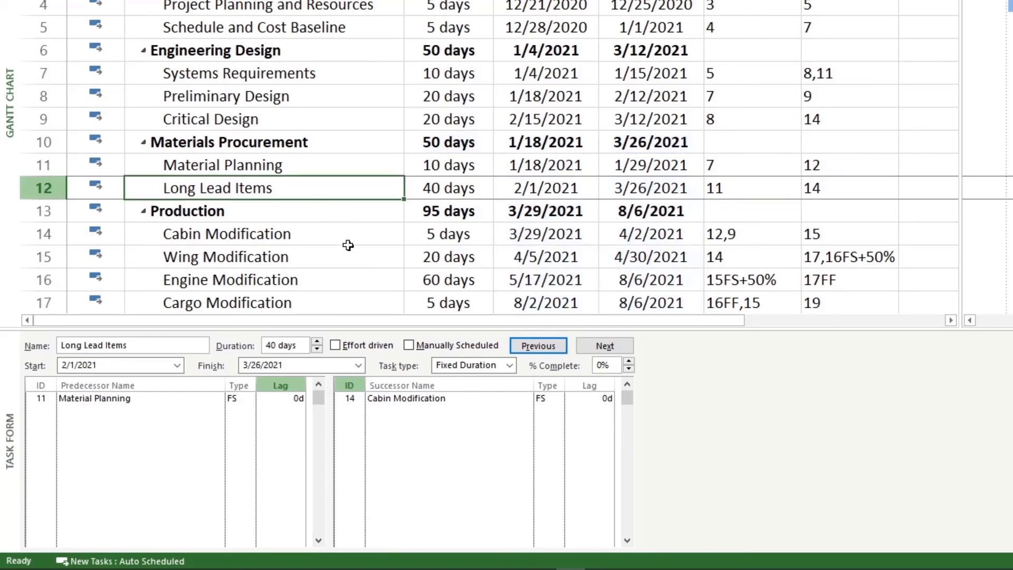
Step: Set the lag of Long Lead Items' Material Planning predecessor to -20% in the task form and compare both tasks' dates
click(287, 397)
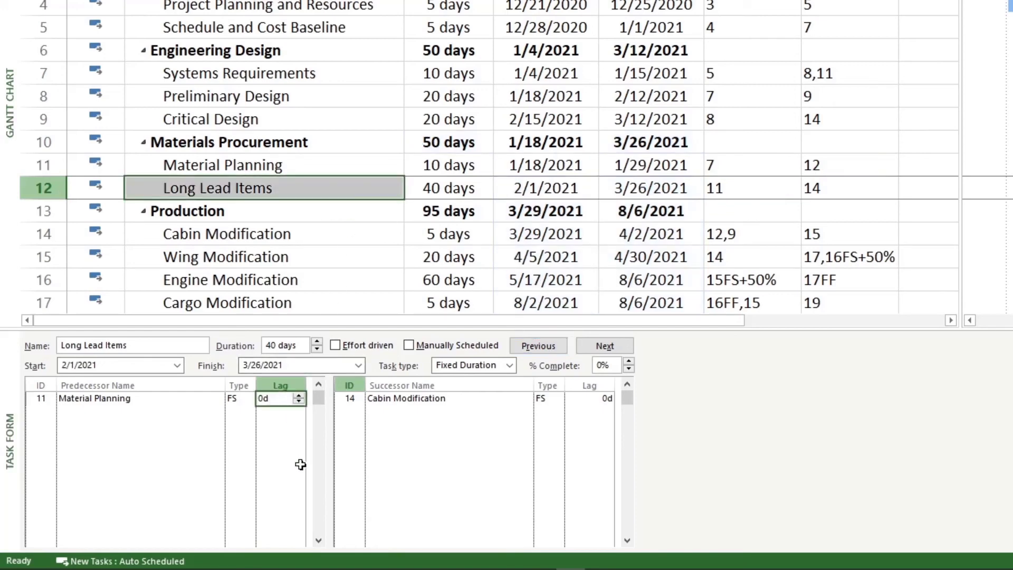
click(272, 422)
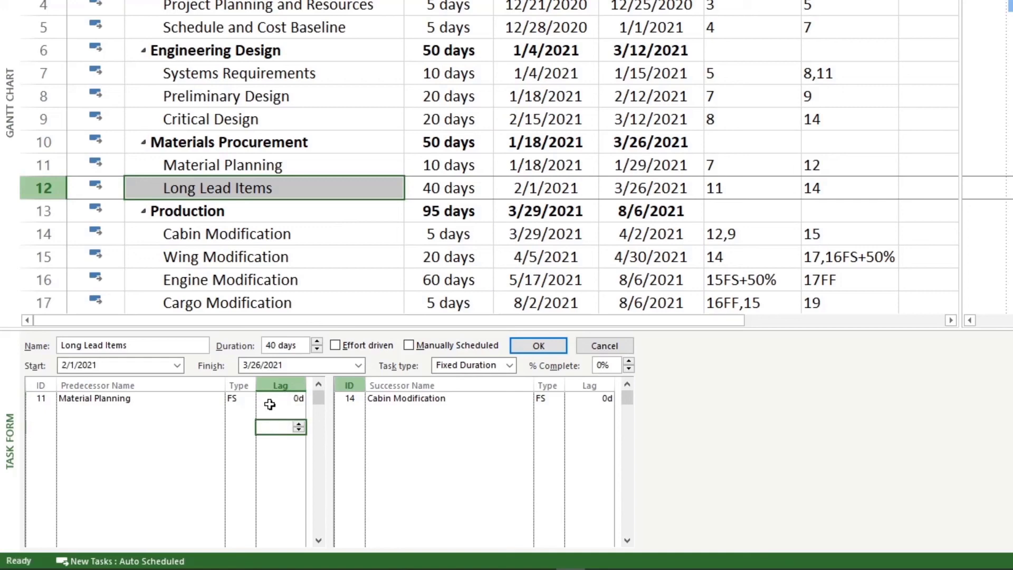
click(269, 401)
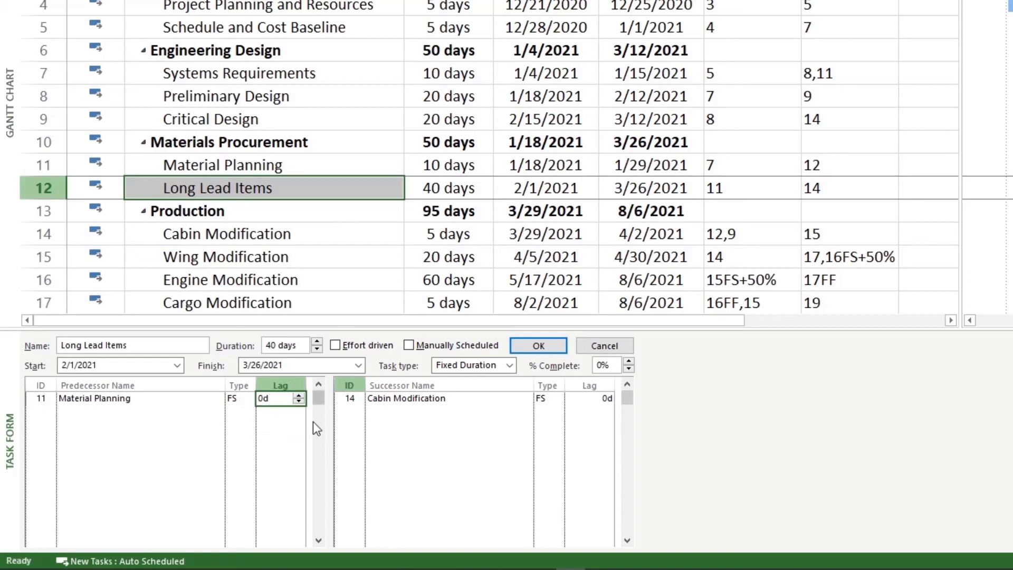
text(-20%)
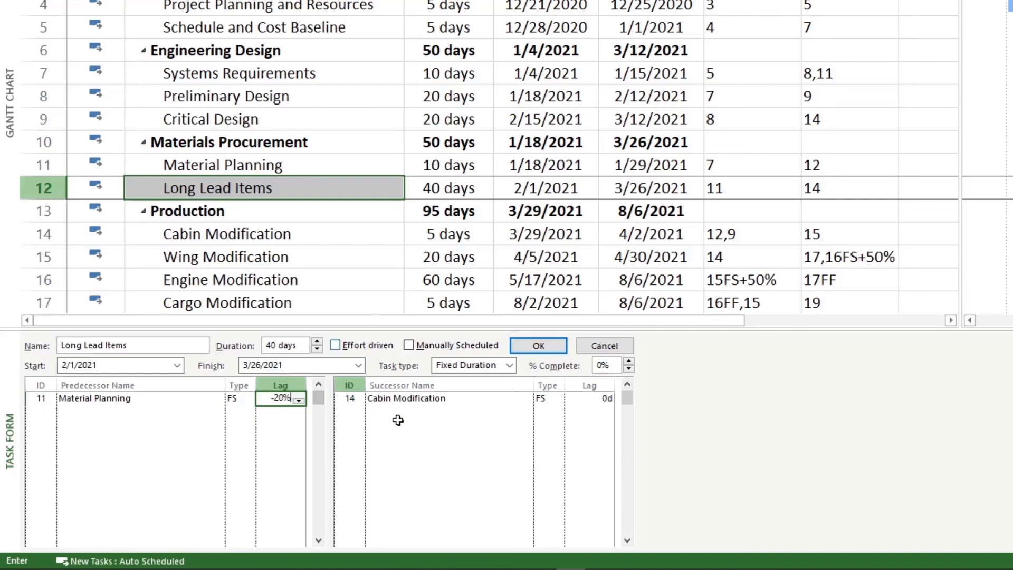
click(534, 351)
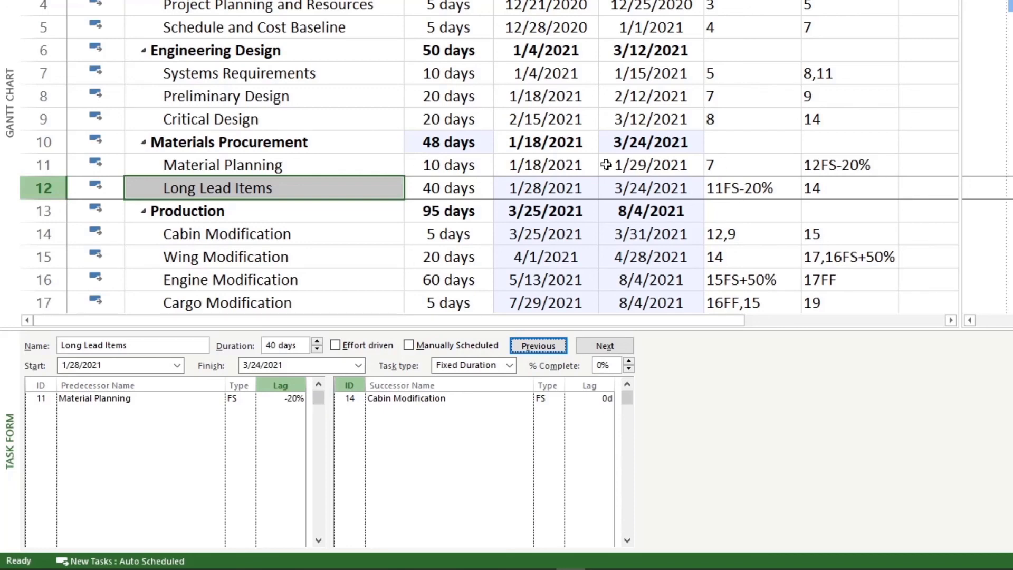
click(543, 193)
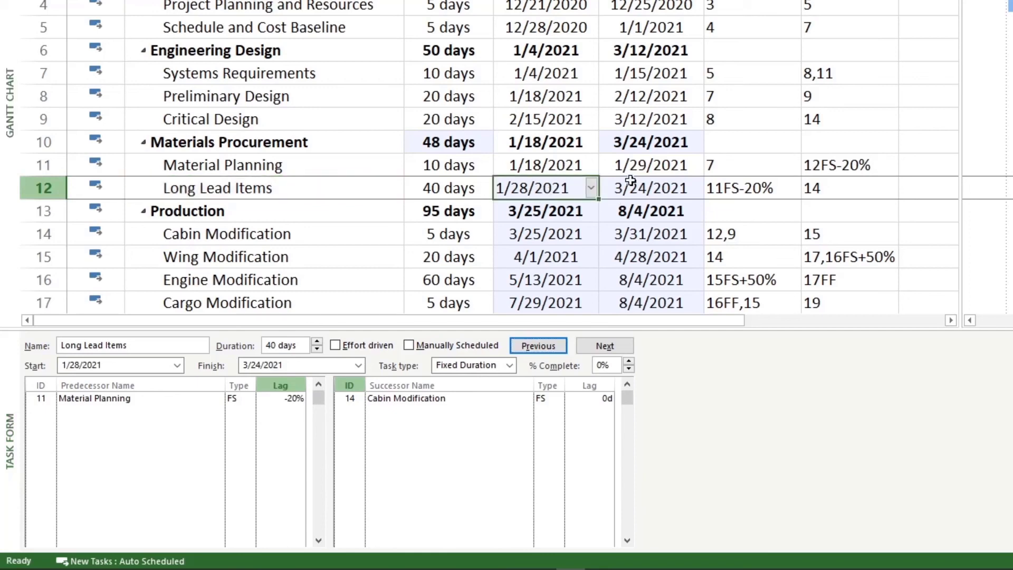
click(644, 167)
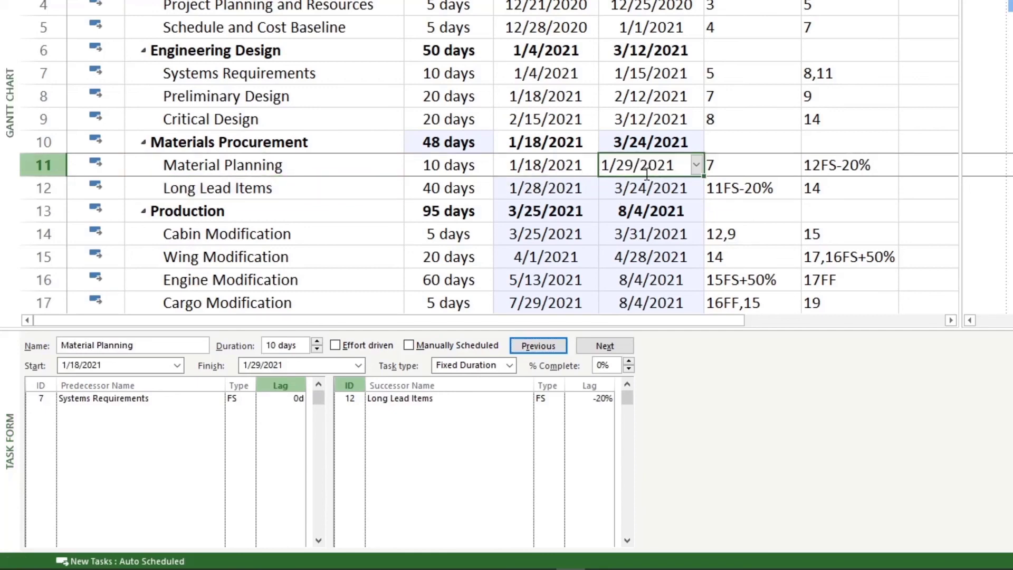
click(532, 192)
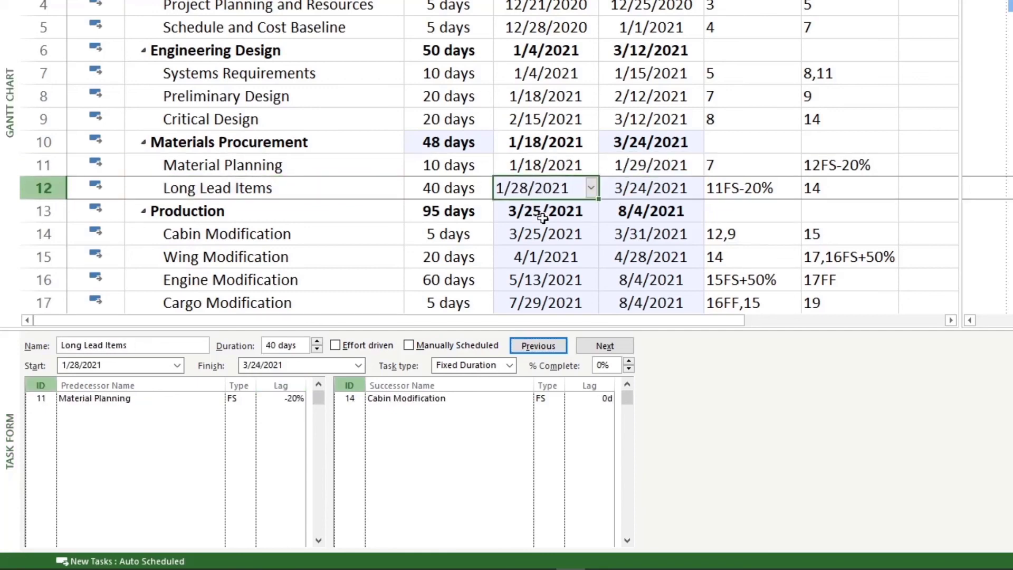